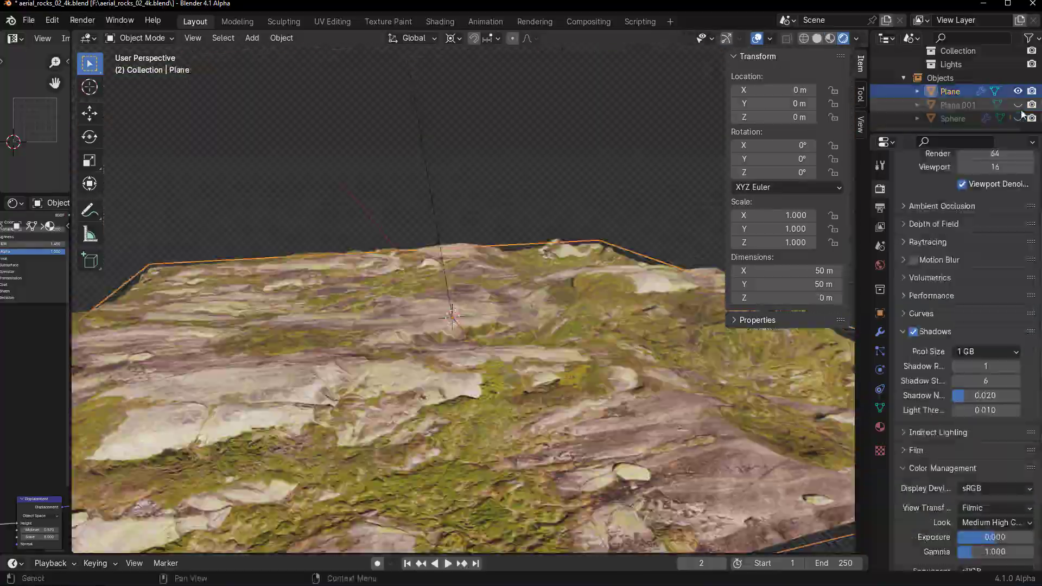
# Step: Unhide the sphere, hide the plane, and frame the scene in the viewport
pyautogui.click(1018, 118)
pyautogui.press('Home')
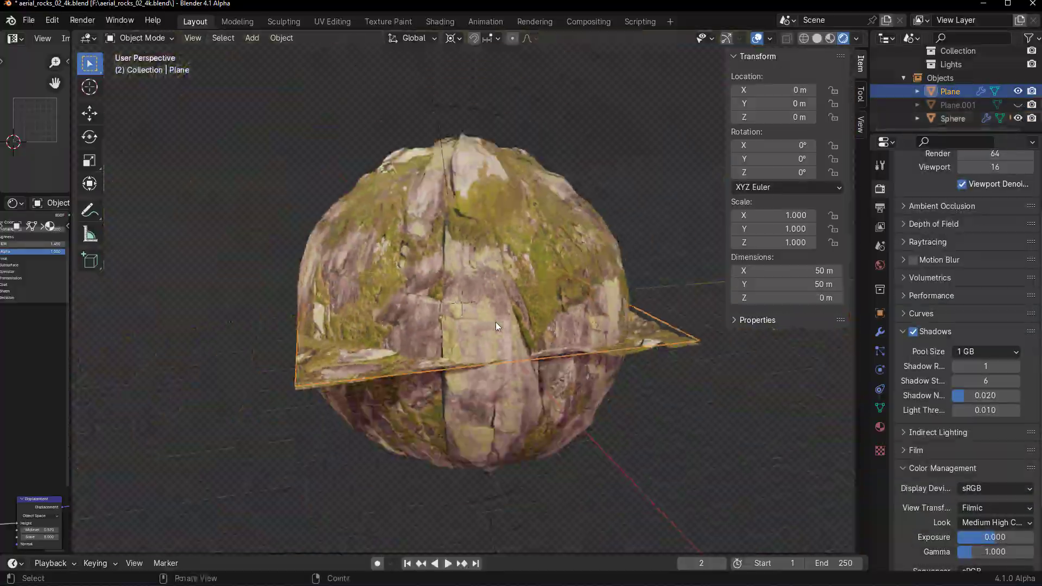
pyautogui.click(1018, 90)
pyautogui.scroll(5, 461, 298)
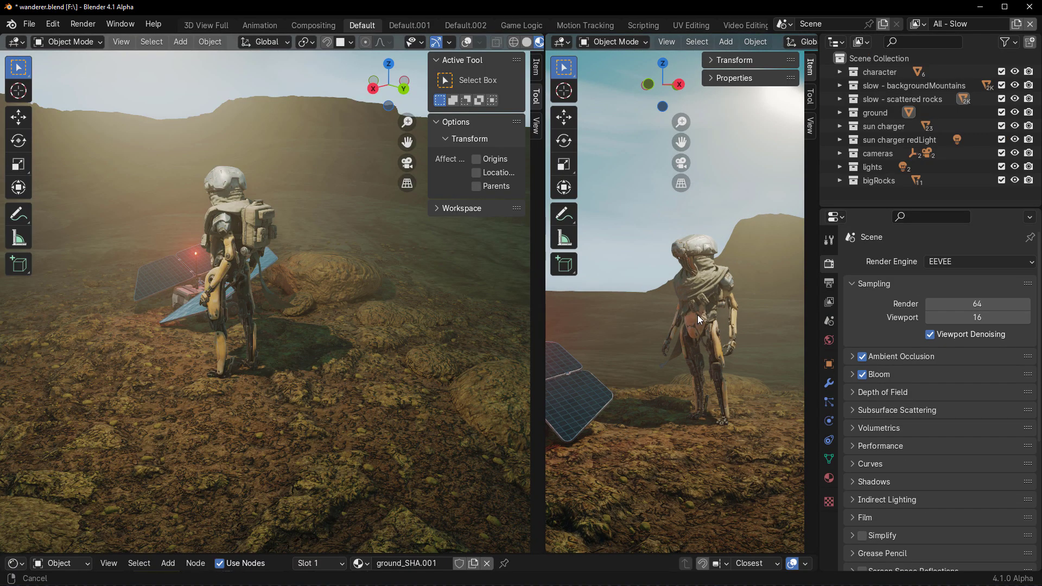
# Step: Switch the render engine to EEVEE Next and orbit around the displaced rock sphere
pyautogui.moveTo(699, 315)
pyautogui.mouseDown(button='middle')
pyautogui.moveTo(699, 328)
pyautogui.moveTo(703, 303)
pyautogui.mouseUp(button='middle')
pyautogui.moveTo(223, 333); pyautogui.dragTo(392, 337, button='middle')
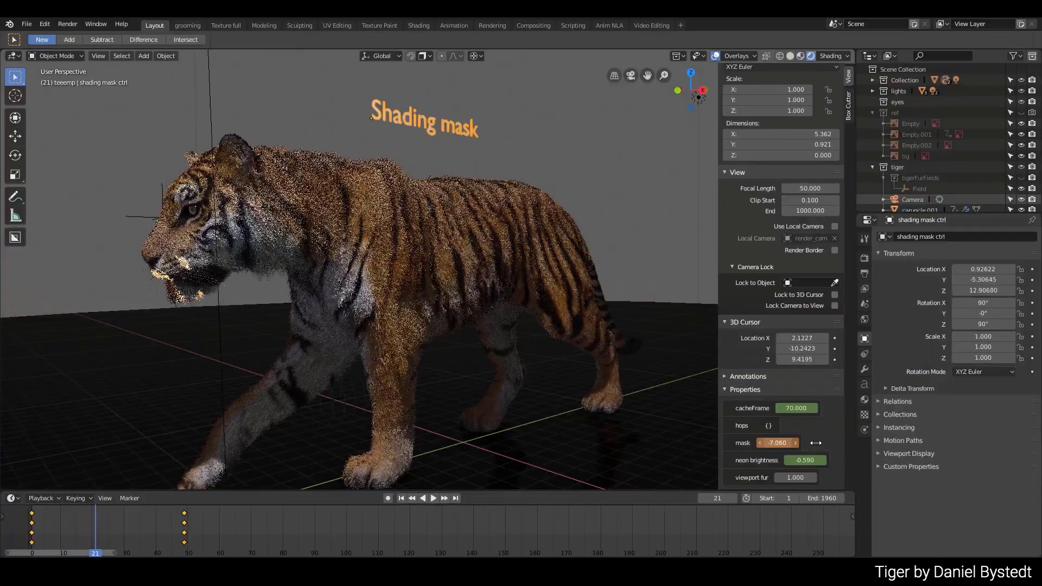
pyautogui.moveTo(455, 285)
pyautogui.mouseDown(button='middle')
pyautogui.moveTo(386, 248)
pyautogui.moveTo(465, 272)
pyautogui.mouseUp(button='middle')
pyautogui.scroll(-5, 464, 272)
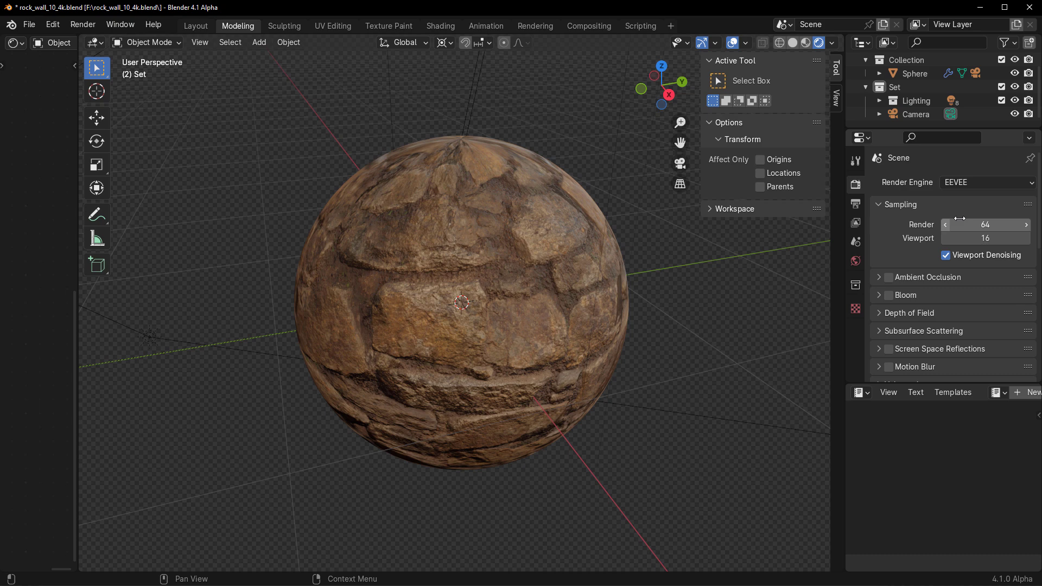
pyautogui.click(984, 181)
pyautogui.click(980, 242)
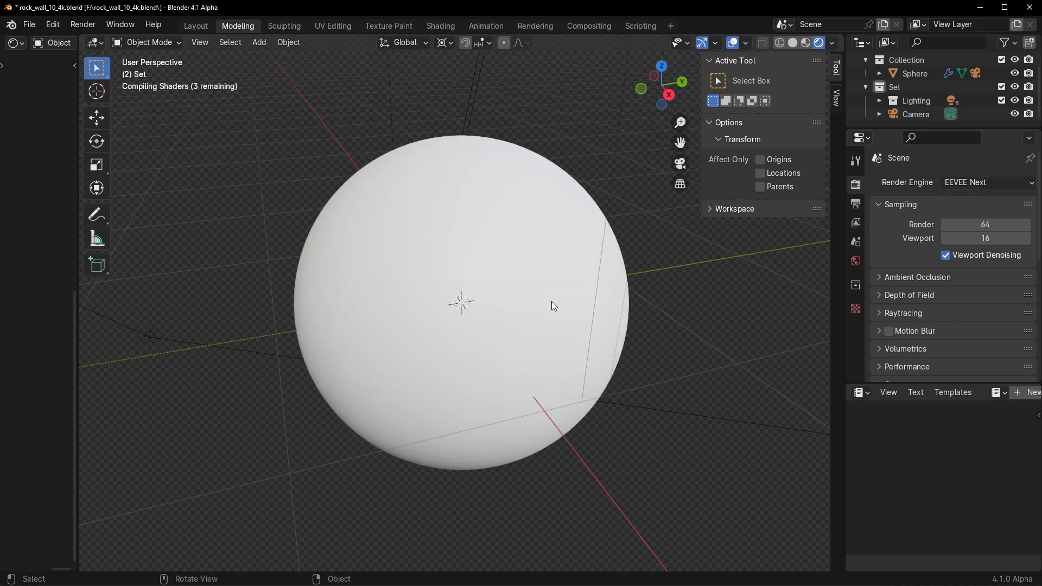
pyautogui.moveTo(587, 311); pyautogui.dragTo(503, 278, button='middle')
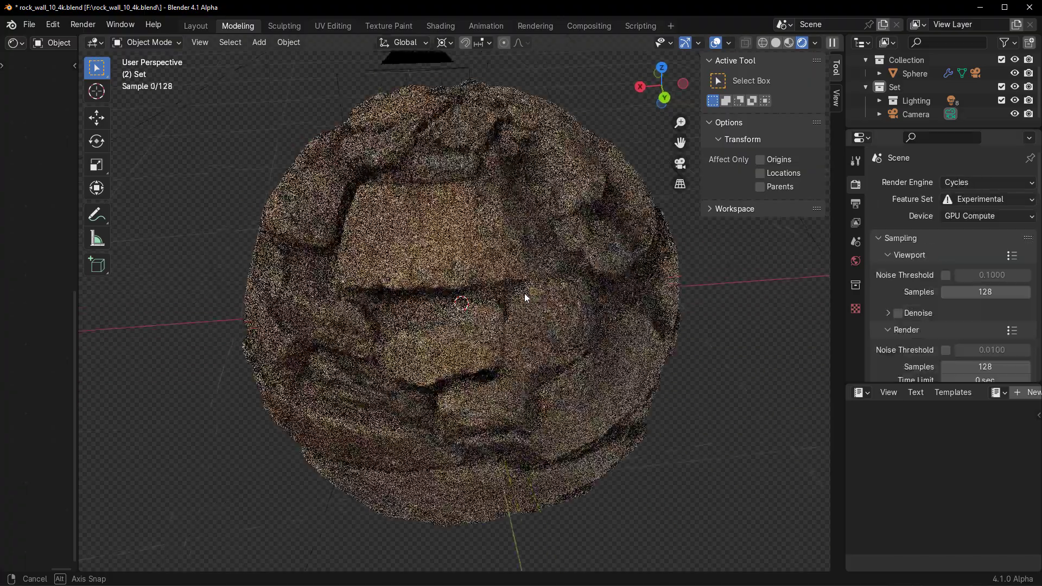
pyautogui.moveTo(525, 293); pyautogui.dragTo(513, 242, button='middle')
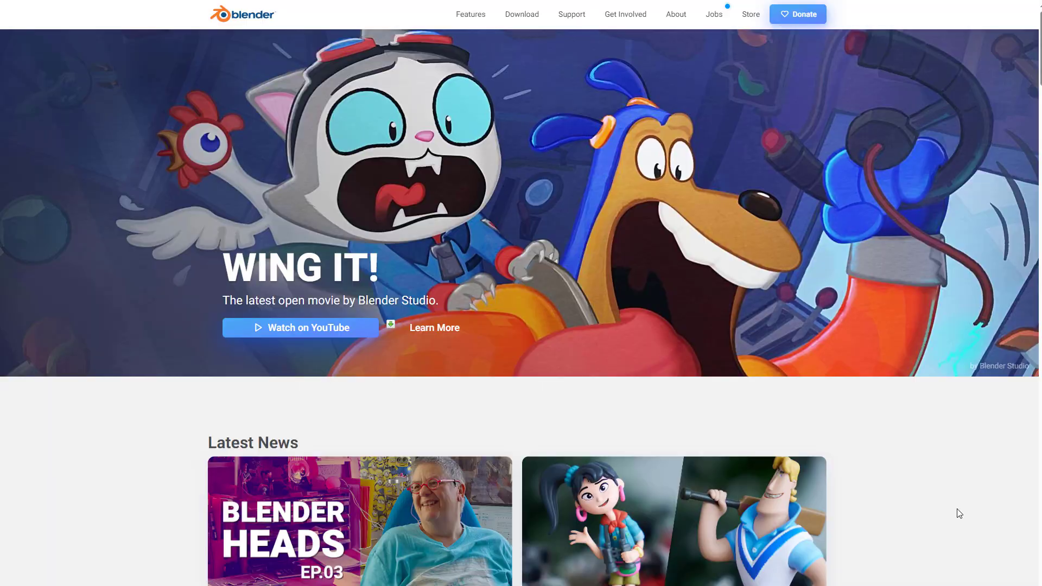
# Step: On blender.org, go to Download and follow the link to the experimental daily builds
pyautogui.click(521, 21)
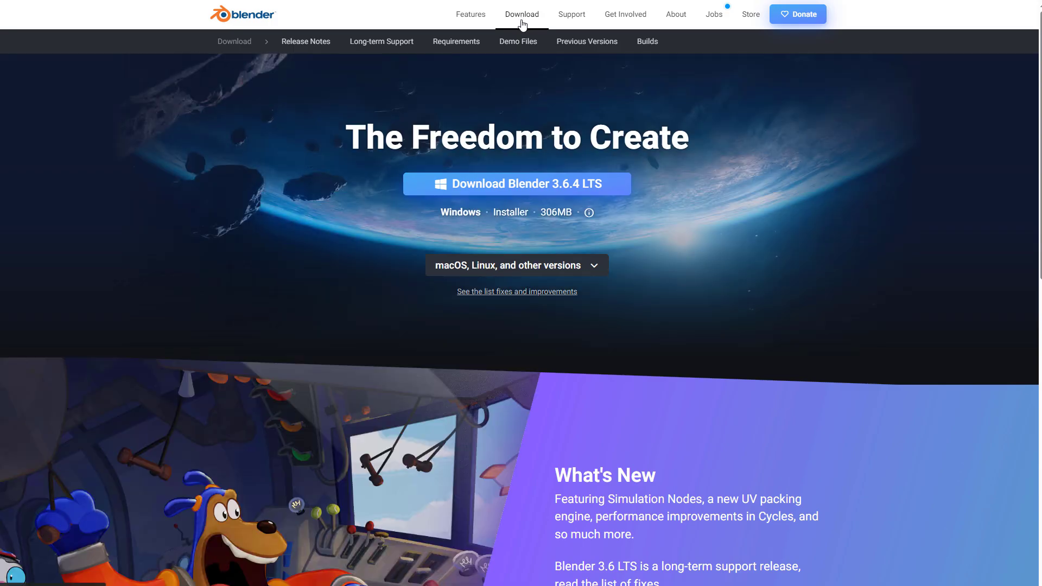
pyautogui.scroll(-15, 605, 358)
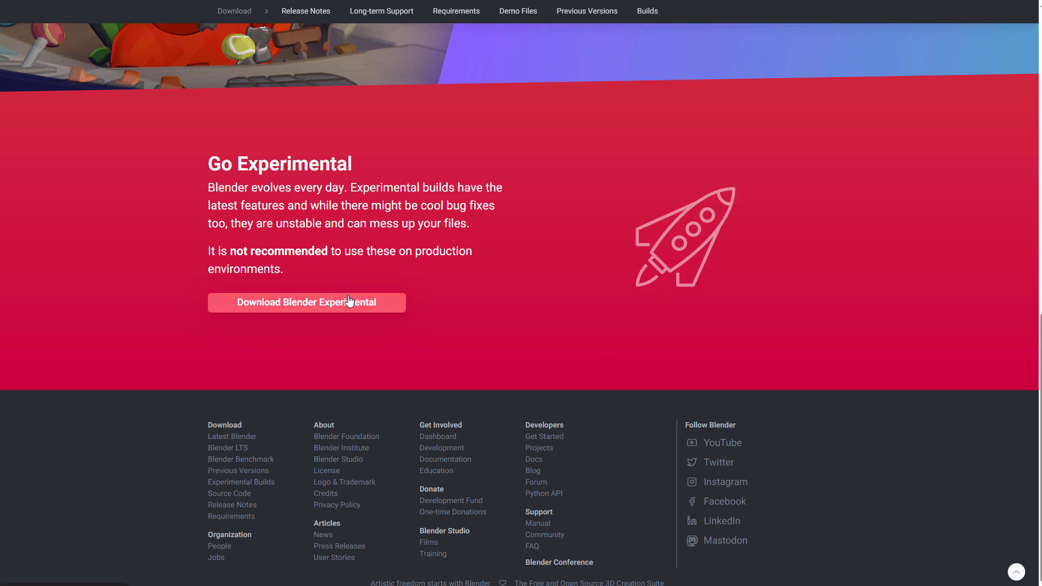
pyautogui.click(333, 302)
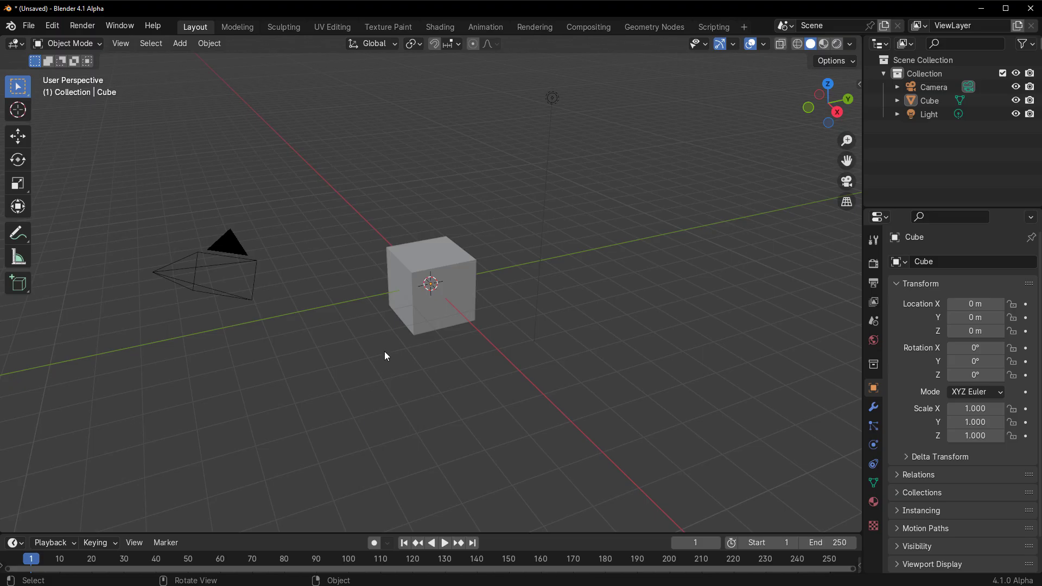
# Step: In Preferences, enable Developer Extras and turn on the experimental EEVEE Next feature
pyautogui.moveTo(384, 351); pyautogui.dragTo(76, 106, button='middle')
pyautogui.click(53, 26)
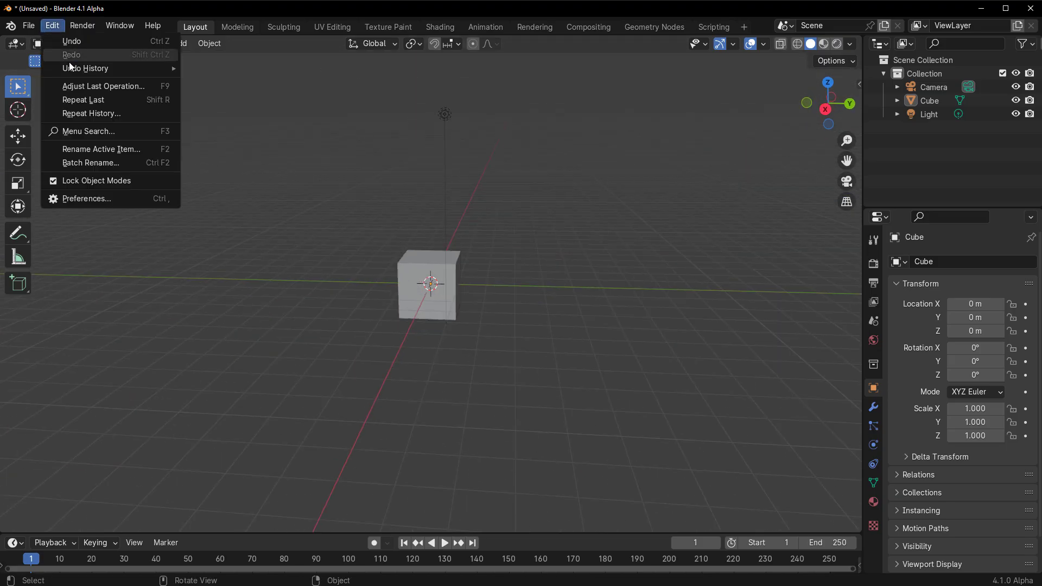
pyautogui.click(130, 199)
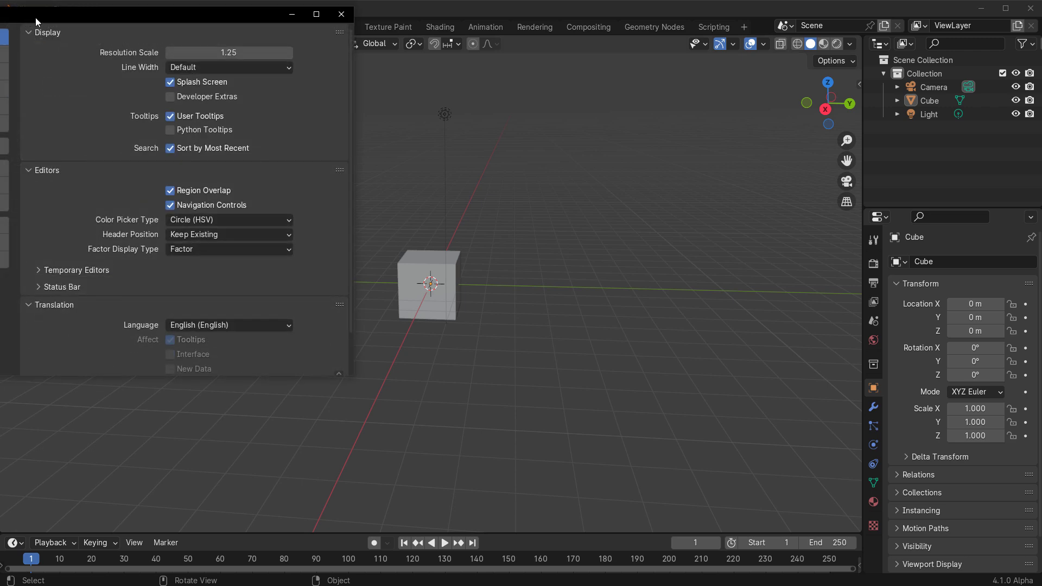
pyautogui.click(295, 101)
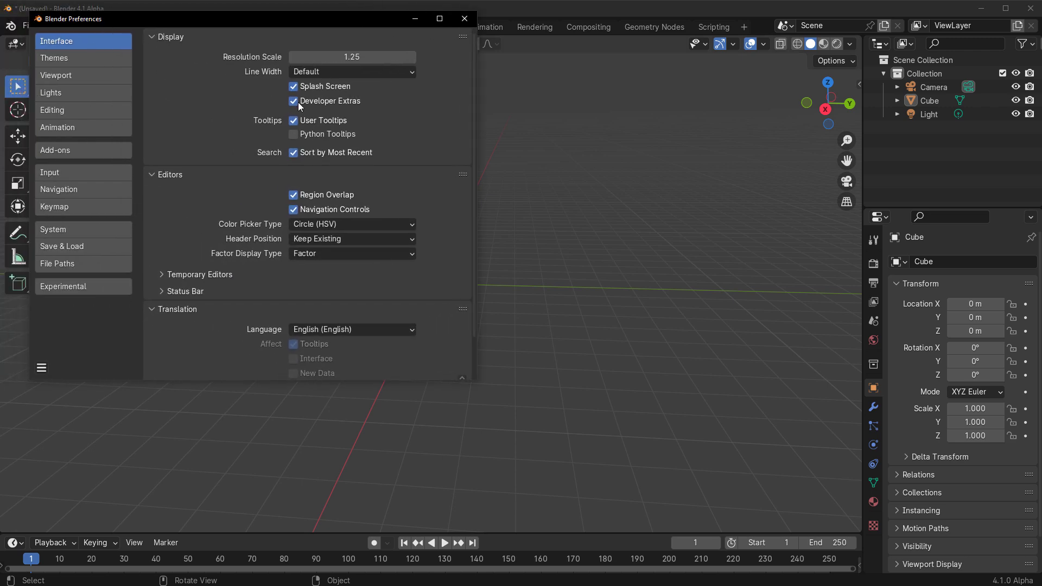
pyautogui.click(106, 287)
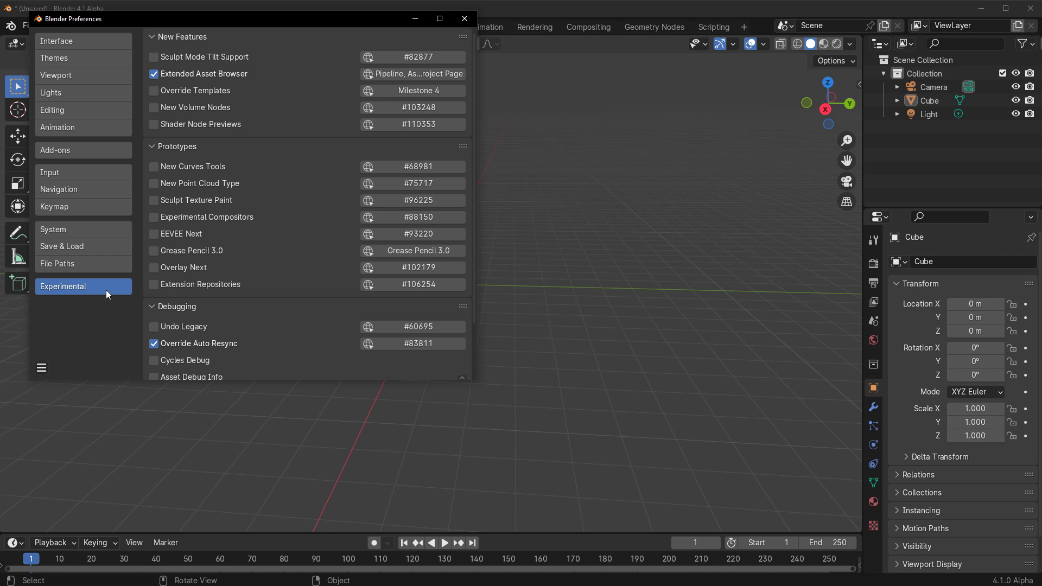
# Step: Save the preferences, then quit Blender without saving the current scene
pyautogui.click(41, 368)
pyautogui.click(76, 327)
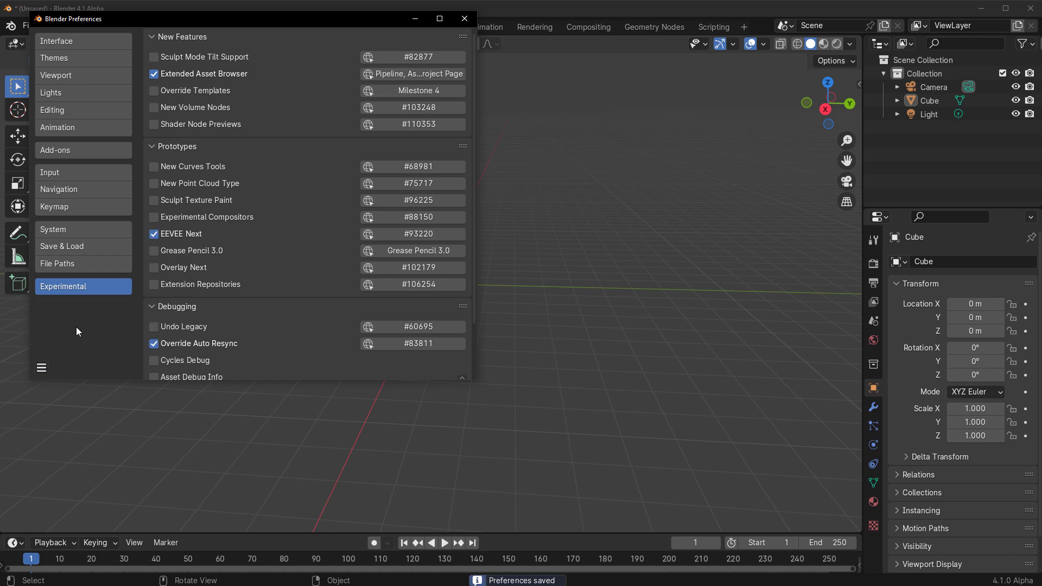
pyautogui.click(464, 18)
pyautogui.click(28, 25)
pyautogui.click(55, 298)
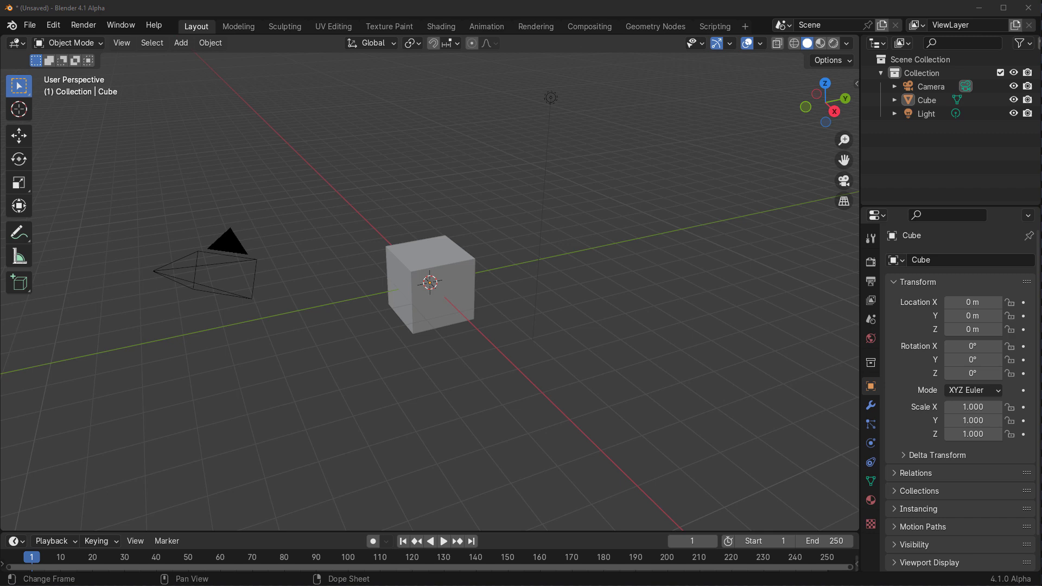
# Step: Delete the default cube from the scene
pyautogui.click(453, 307)
pyautogui.scroll(3, 453, 304)
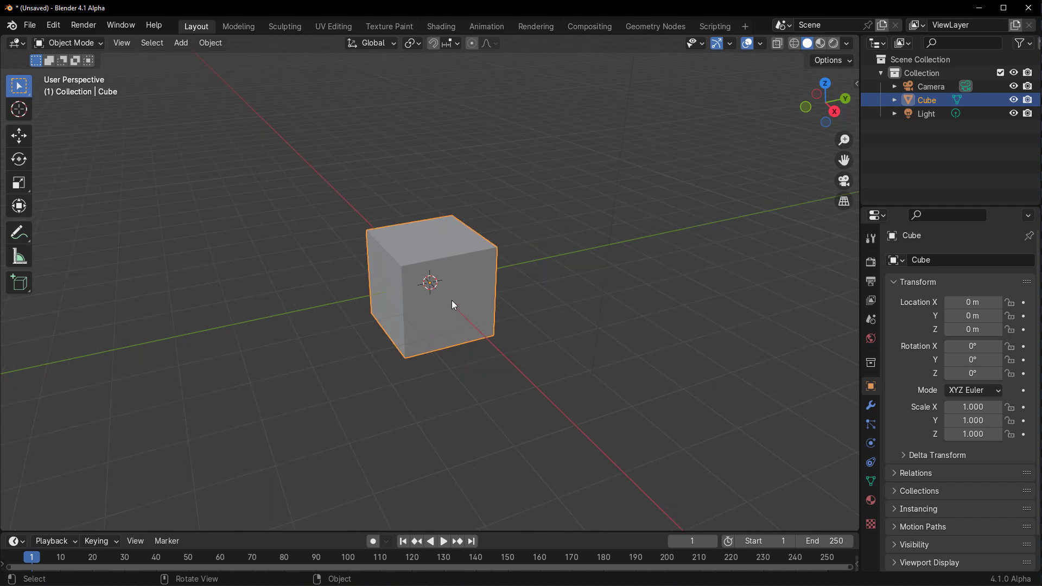
pyautogui.press('Delete')
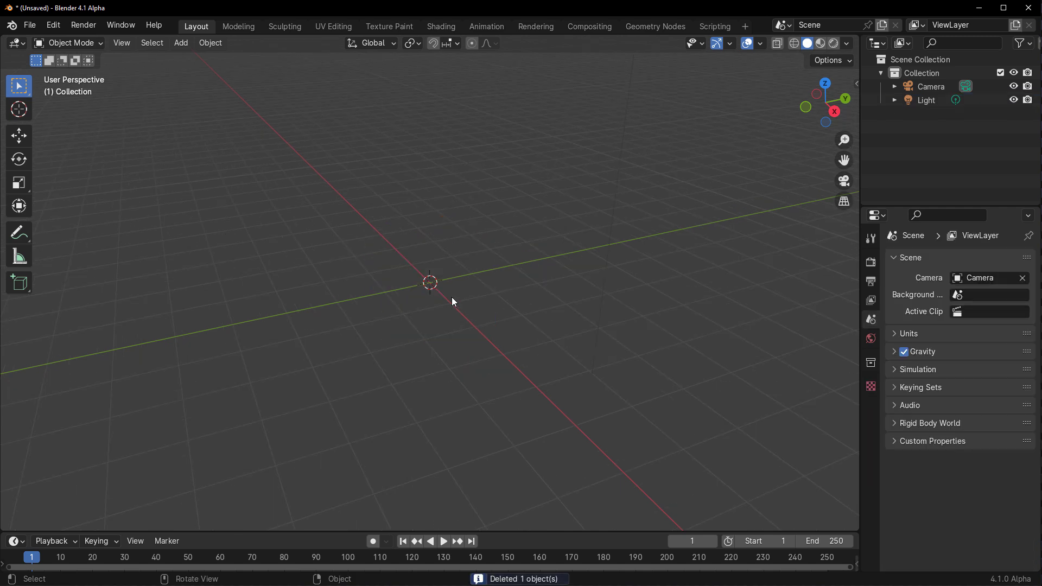
# Step: Add a Grid mesh scaled to 3.377 and split the 3D view into two side-by-side areas
pyautogui.hotkey('shift', 'a')
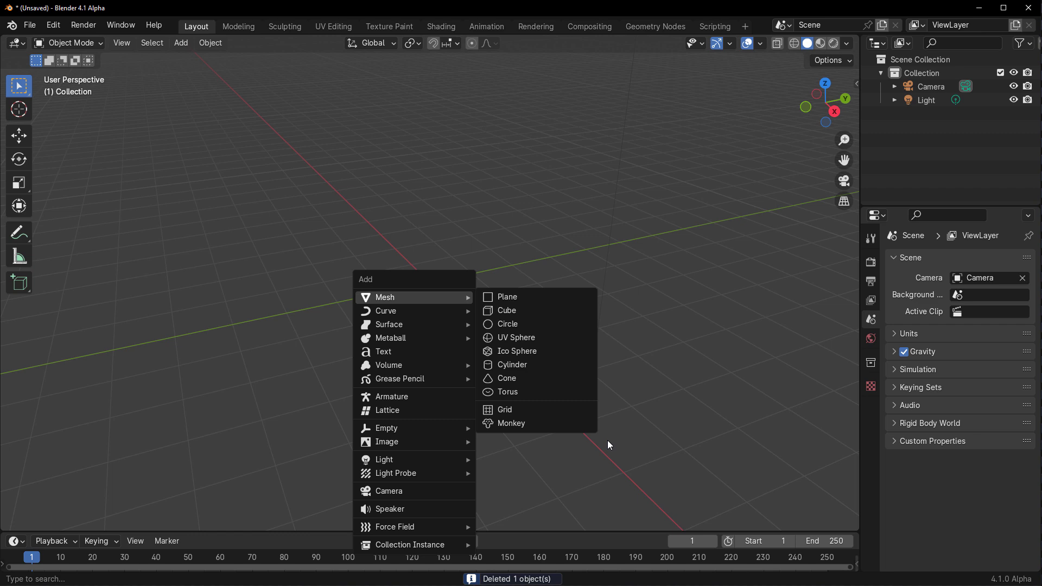
pyautogui.click(547, 409)
pyautogui.press('s')
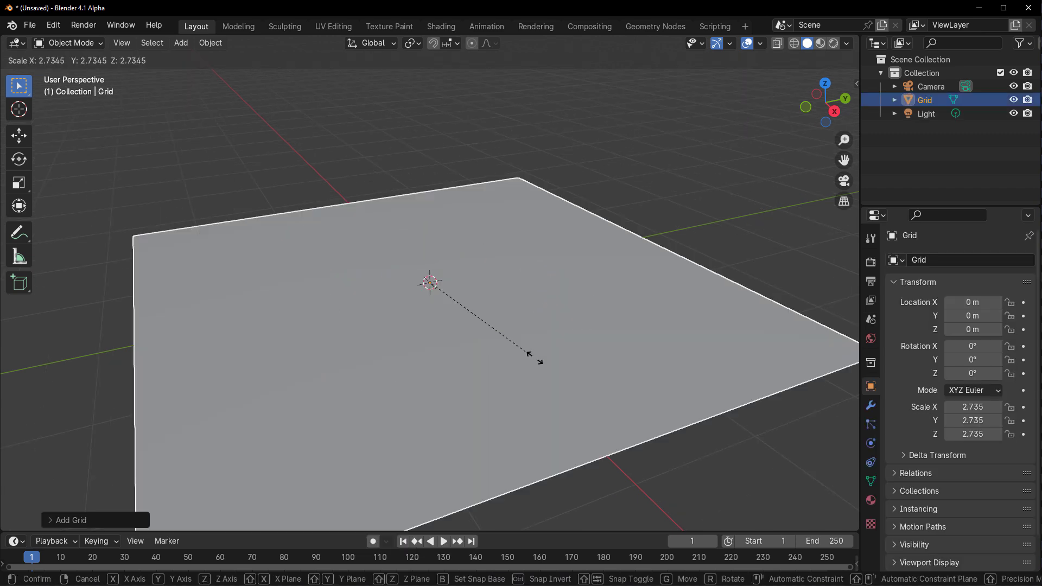
pyautogui.click(521, 353)
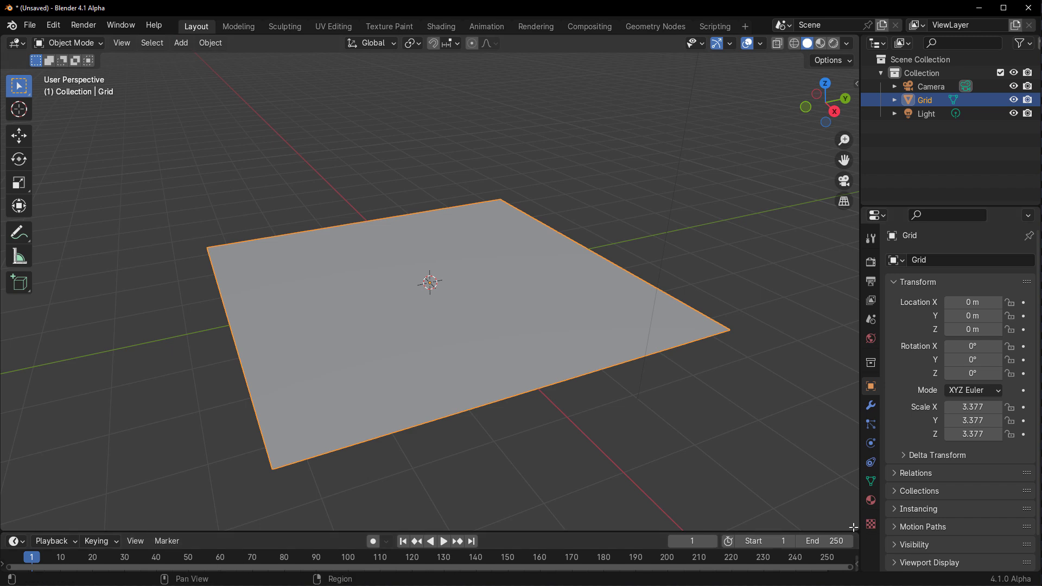
pyautogui.moveTo(855, 528); pyautogui.dragTo(356, 413)
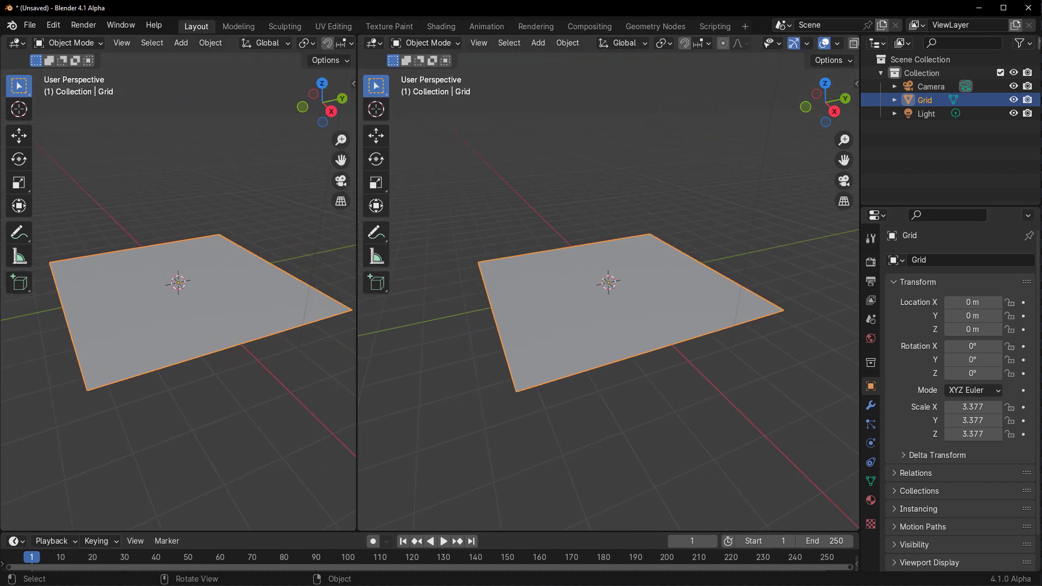
# Step: Turn the left area into a Shader Editor, give the grid a new material, and use material preview shading
pyautogui.click(17, 44)
pyautogui.click(58, 168)
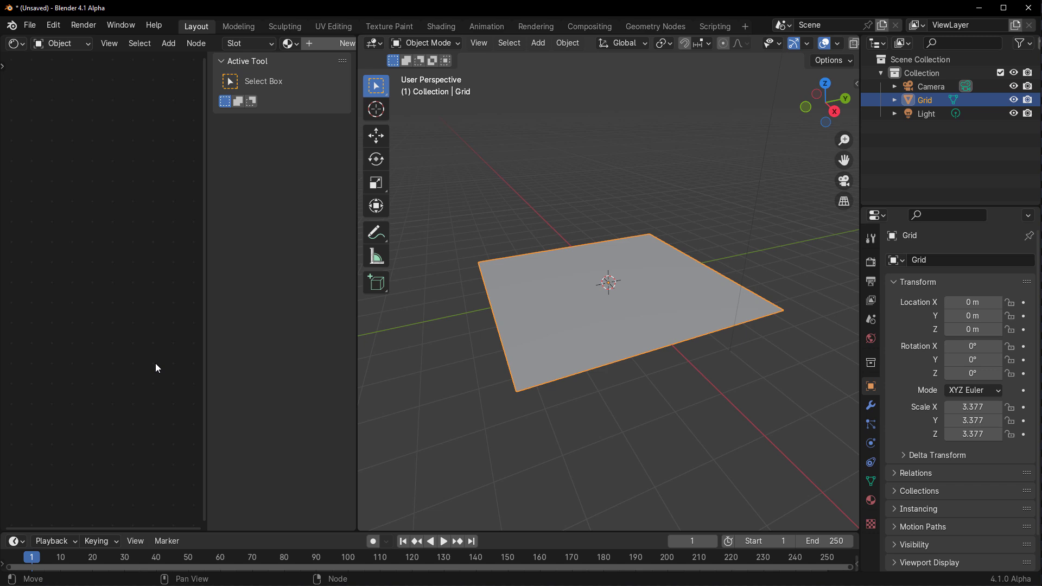
pyautogui.click(332, 48)
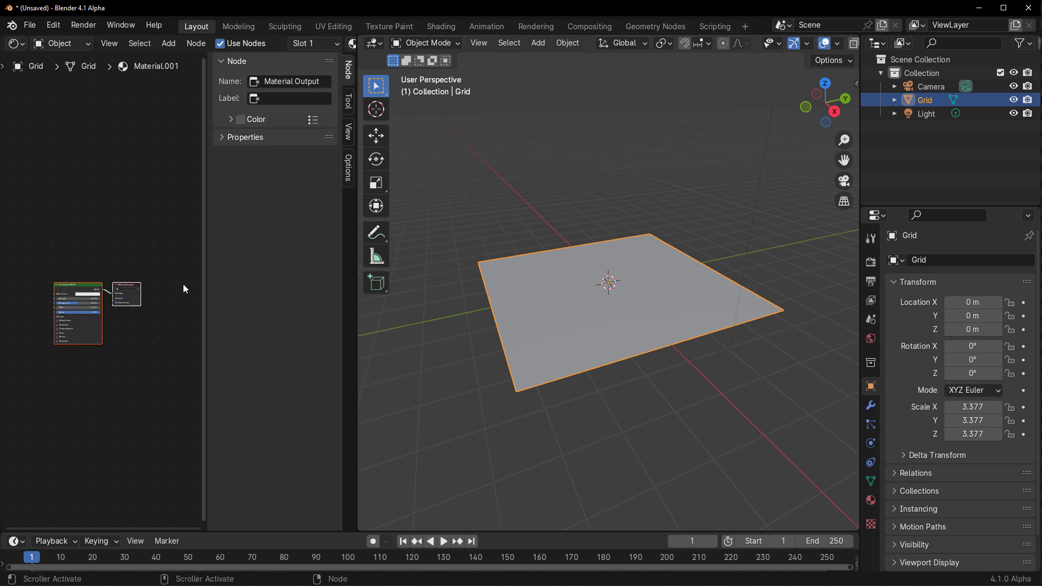
pyautogui.scroll(-3, 834, 49)
pyautogui.click(822, 44)
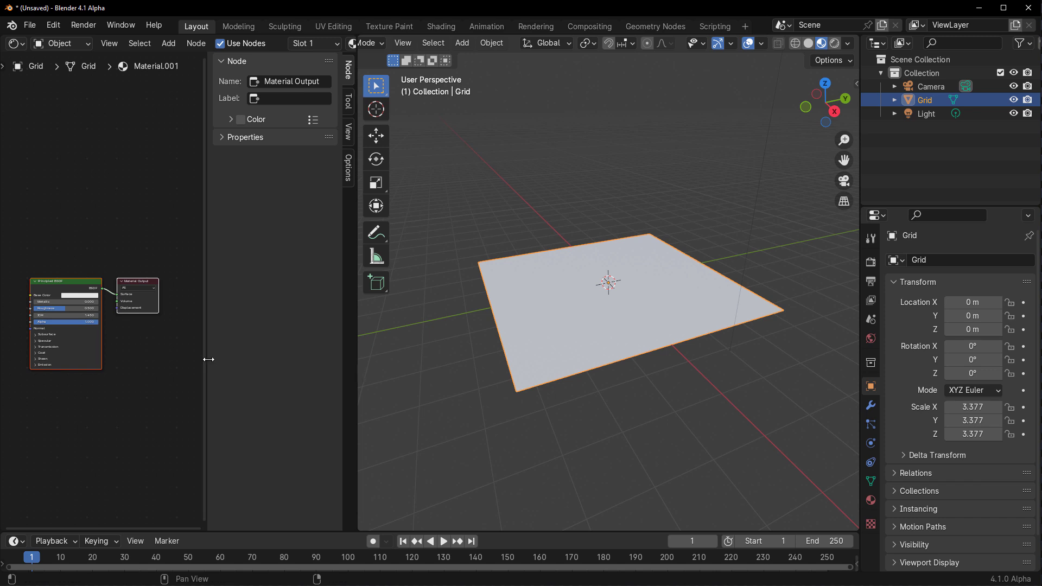
# Step: Place a rock_wall_08_diff_4k.jpg image texture node in the shader editor
pyautogui.moveTo(209, 359); pyautogui.dragTo(342, 359)
pyautogui.scroll(3, 249, 402)
pyautogui.moveTo(249, 403); pyautogui.dragTo(264, 381, button='middle')
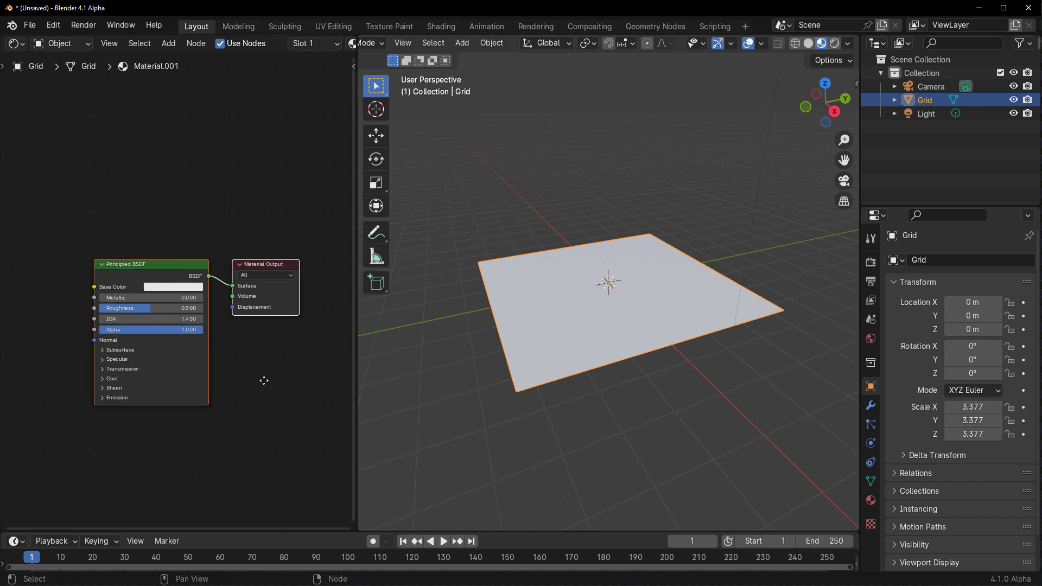
pyautogui.scroll(-1, 180, 289)
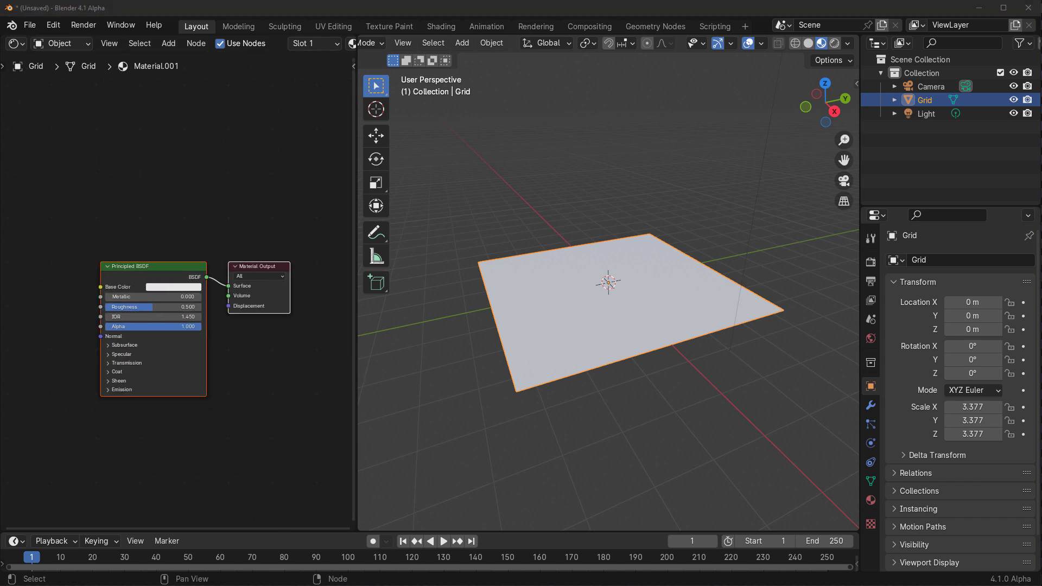
pyautogui.click(40, 188)
pyautogui.click(10, 196)
pyautogui.scroll(2, 169, 359)
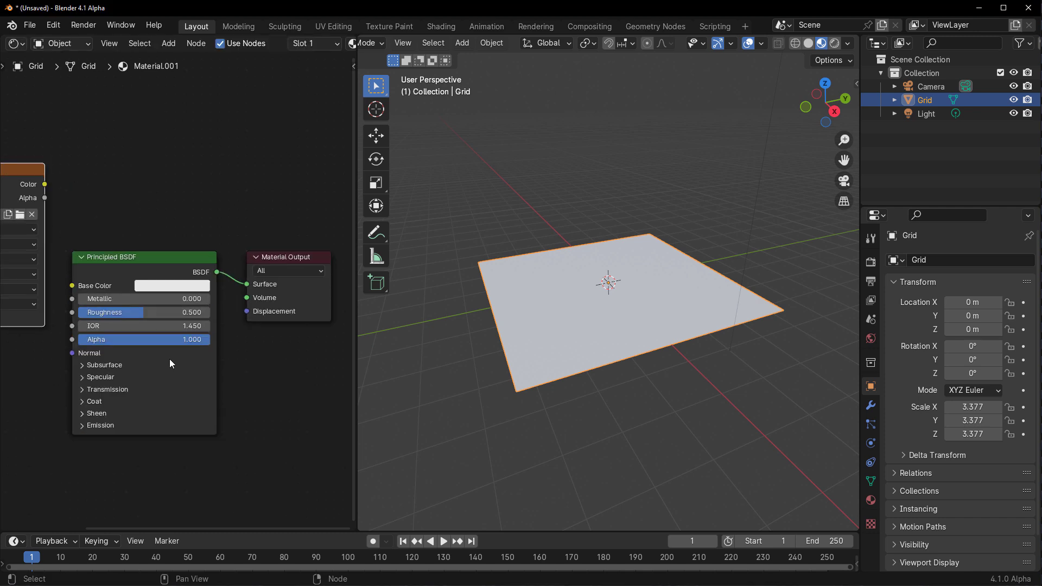
pyautogui.moveTo(169, 359); pyautogui.dragTo(250, 354, button='middle')
pyautogui.scroll(1, 250, 354)
# Step: Connect the diffuse image's Color to the Principled BSDF Base Color and view the stone-textured plane
pyautogui.moveTo(118, 148); pyautogui.dragTo(150, 267)
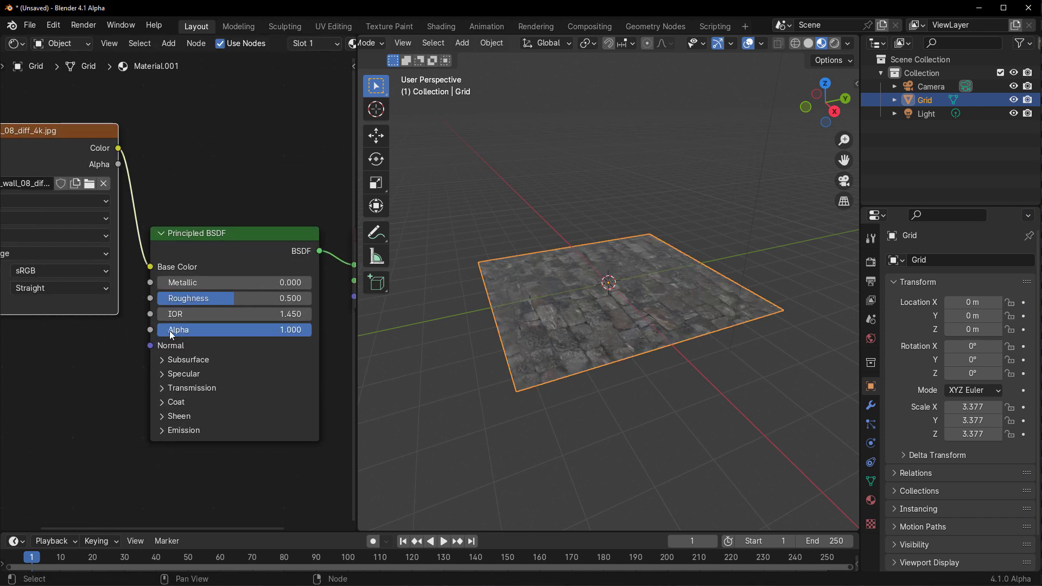
pyautogui.scroll(-2, 169, 331)
pyautogui.moveTo(253, 412); pyautogui.dragTo(259, 390, button='middle')
pyautogui.moveTo(592, 390); pyautogui.dragTo(593, 367, button='middle')
pyautogui.scroll(2, 602, 406)
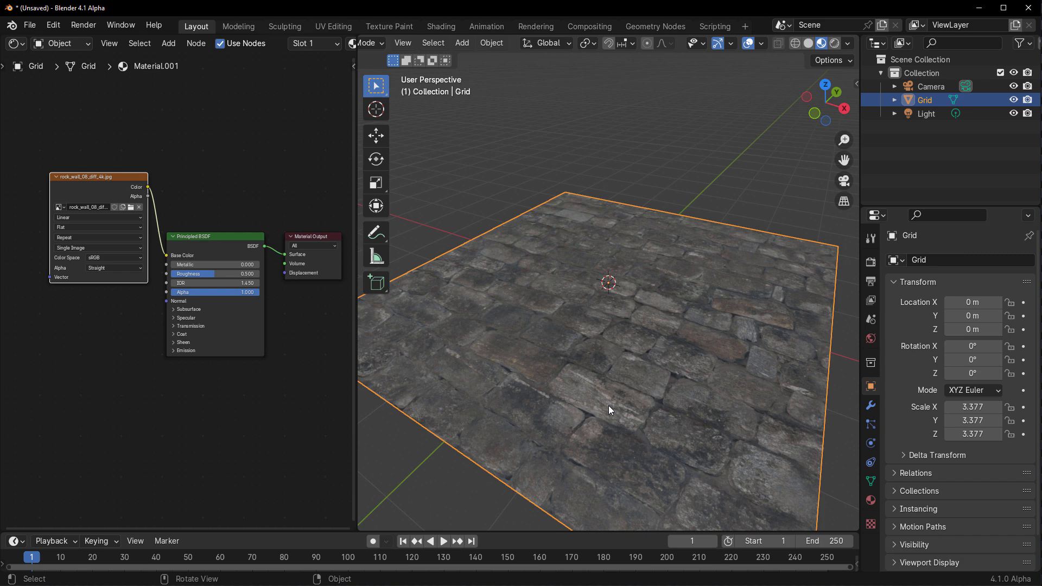
# Step: Add the rock_wall_08_disp_4k.png image texture node to the material
pyautogui.moveTo(609, 410); pyautogui.dragTo(574, 390, button='middle')
pyautogui.scroll(2, 125, 367)
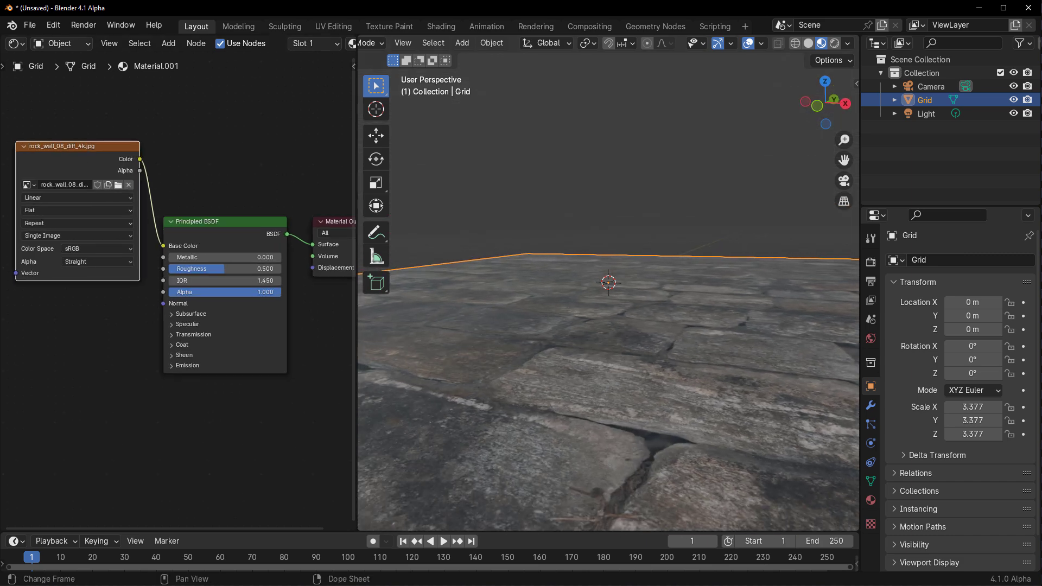
pyautogui.moveTo(122, 394); pyautogui.dragTo(122, 398)
pyautogui.press('g')
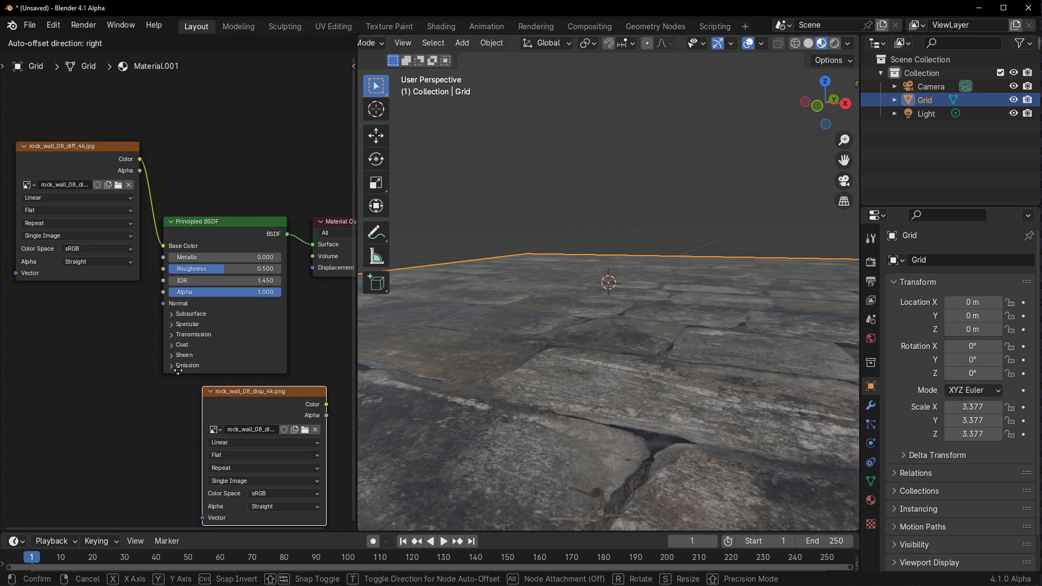
pyautogui.click(59, 387)
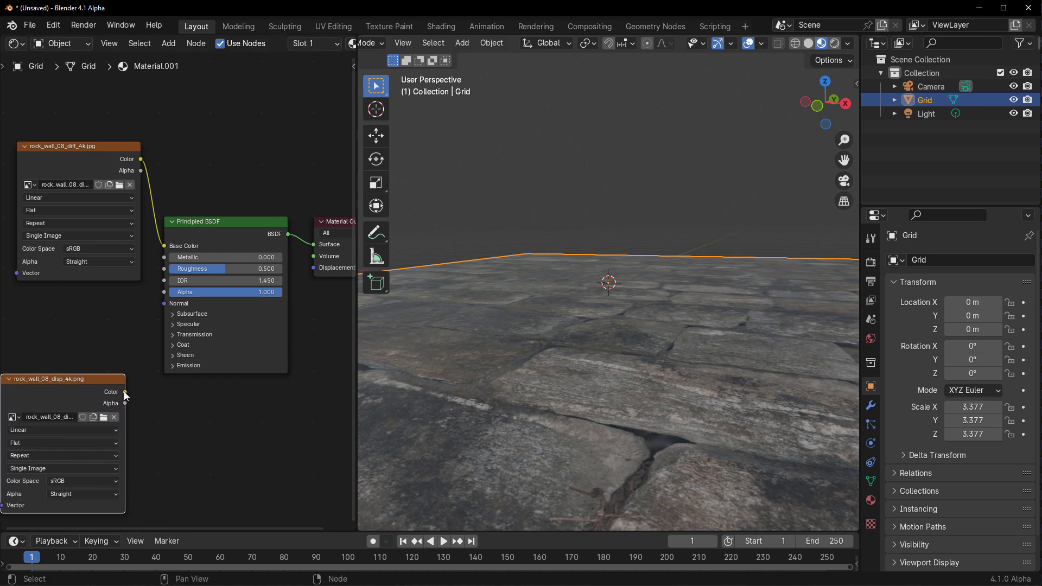
# Step: Feed the displacement image into a Displacement node wired to the Material Output's Displacement
pyautogui.moveTo(125, 392); pyautogui.dragTo(161, 402)
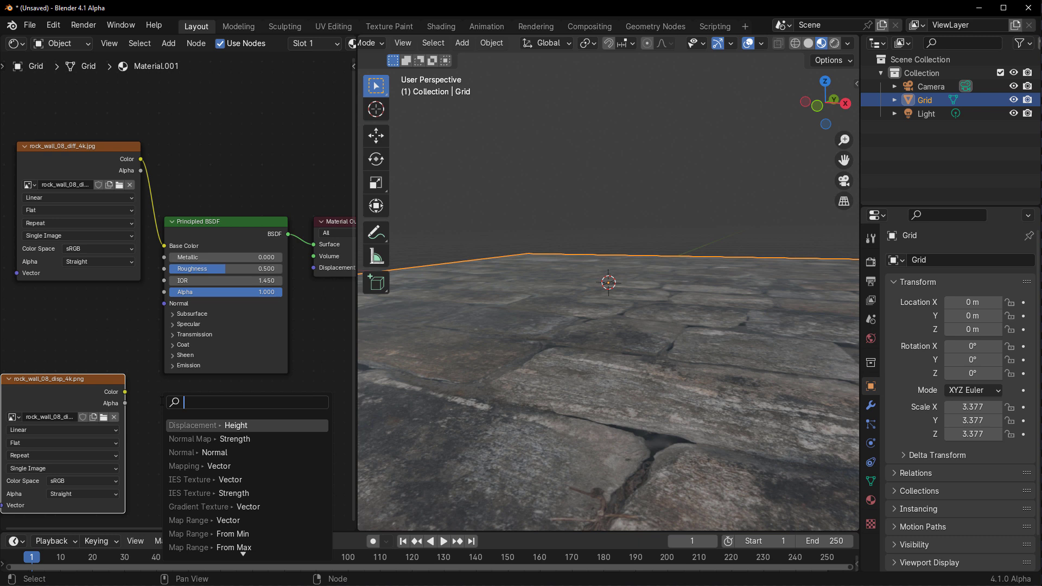
pyautogui.write('dis')
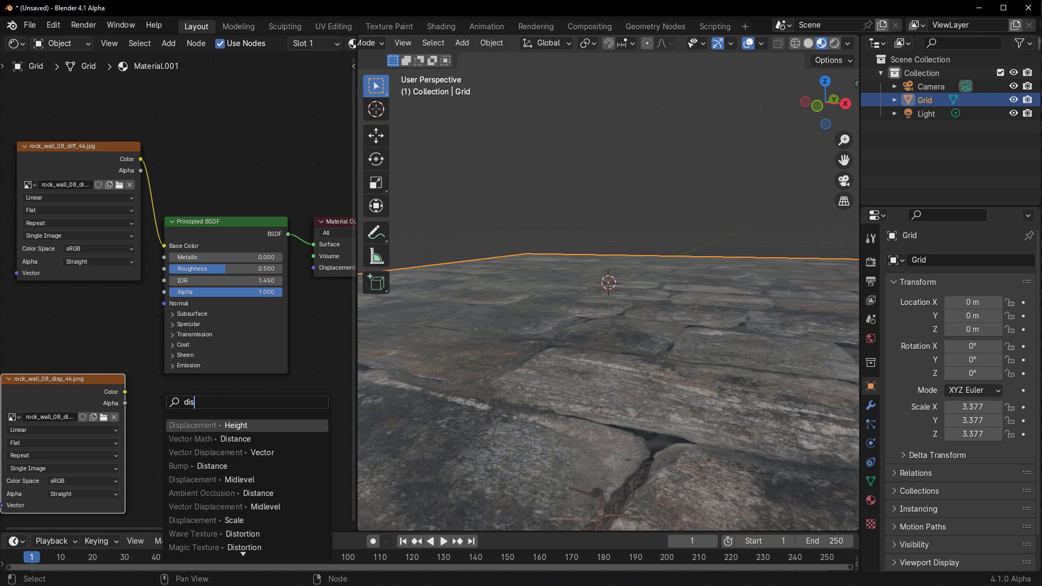
pyautogui.press('Return')
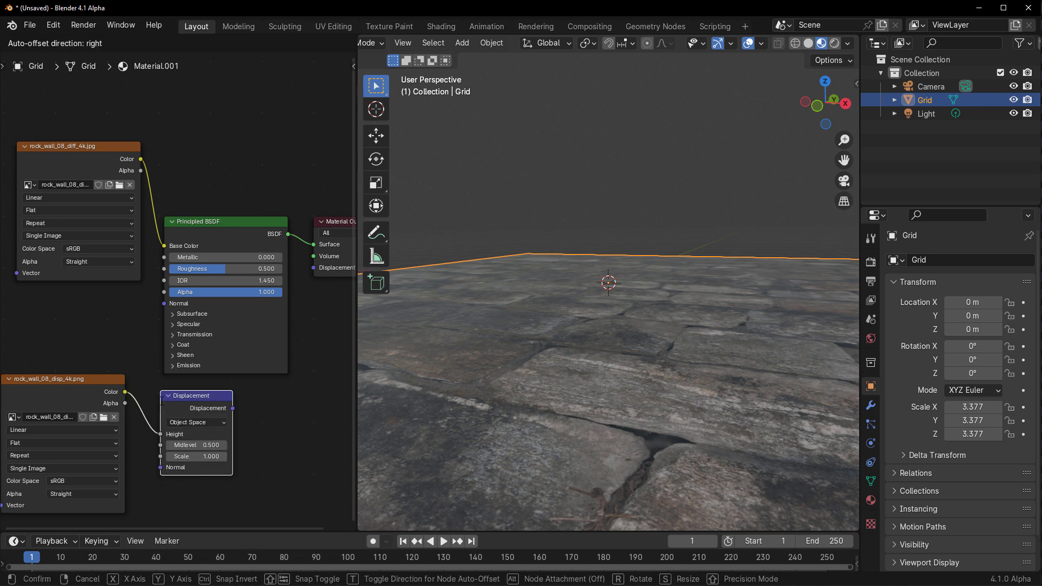
pyautogui.click(161, 401)
pyautogui.moveTo(248, 458); pyautogui.dragTo(179, 462, button='middle')
pyautogui.moveTo(164, 413); pyautogui.dragTo(244, 278)
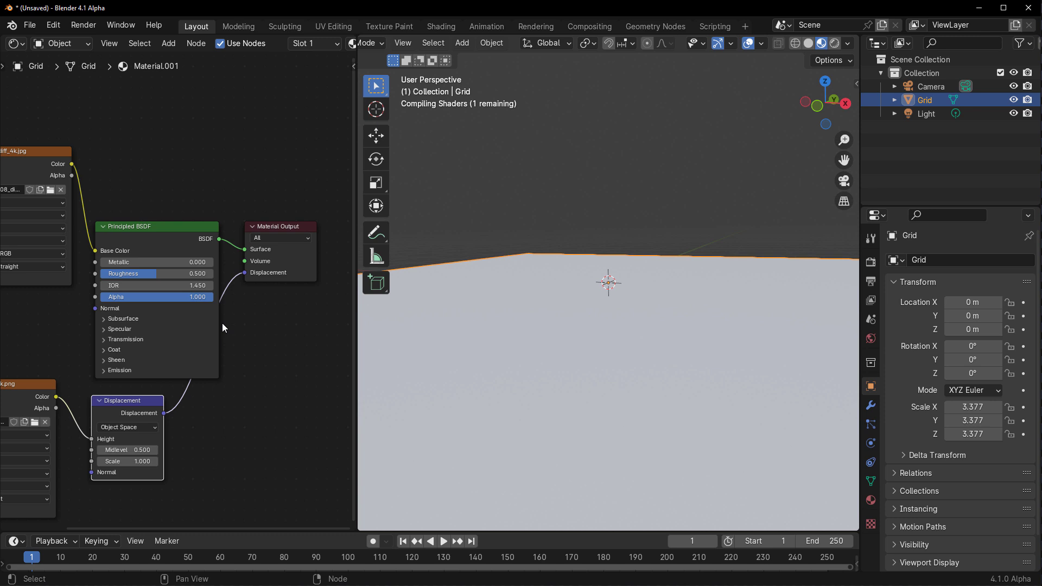
pyautogui.moveTo(198, 435); pyautogui.dragTo(221, 434, button='middle')
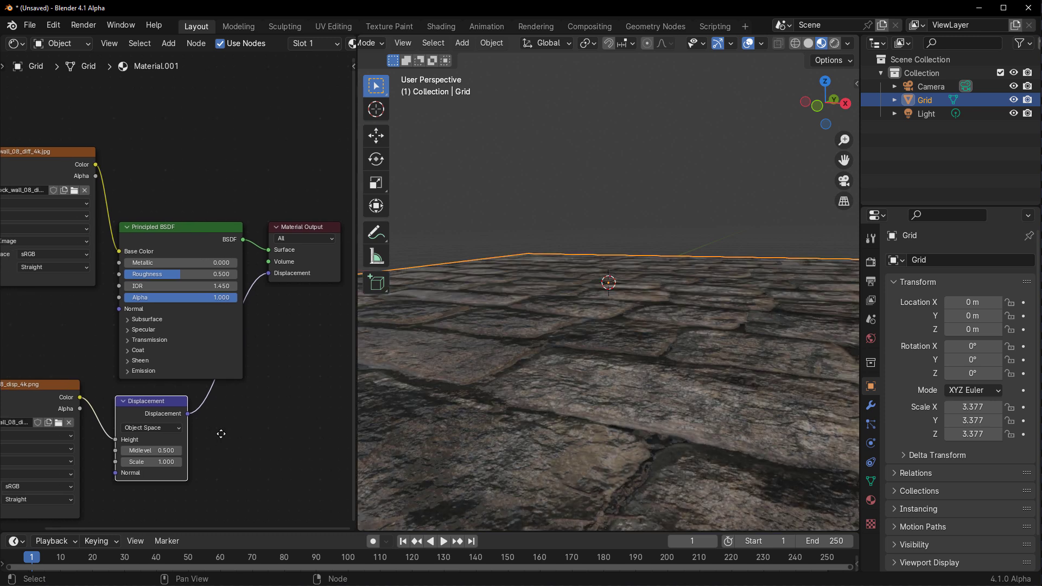
# Step: Bring the rock_wall_08_nor_gl_4k.exr image into the material and position it on the left
pyautogui.moveTo(0, 408); pyautogui.dragTo(55, 408)
pyautogui.moveTo(55, 408); pyautogui.dragTo(261, 385, button='middle')
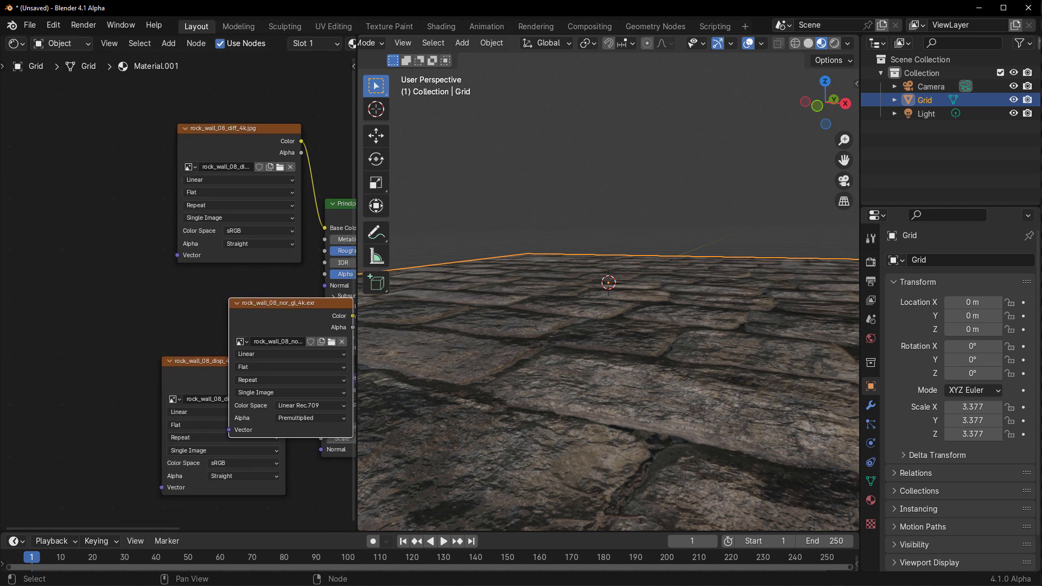
pyautogui.moveTo(347, 337); pyautogui.dragTo(112, 305)
pyautogui.moveTo(164, 309); pyautogui.dragTo(105, 318, button='middle')
# Step: Route the normal image through a Normal Map node into the Principled BSDF Normal input
pyautogui.moveTo(72, 295); pyautogui.dragTo(112, 304)
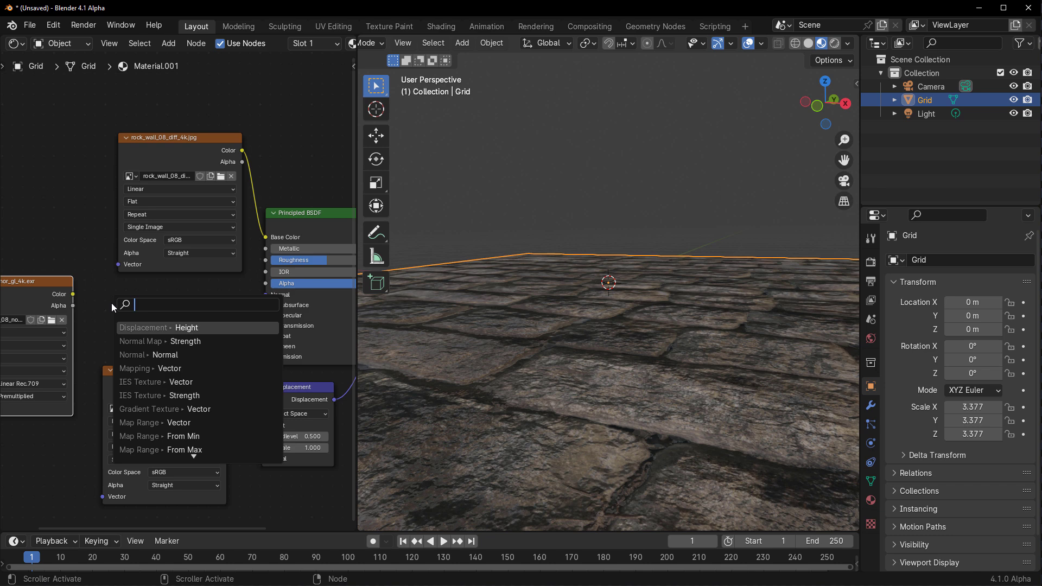
pyautogui.write('norma')
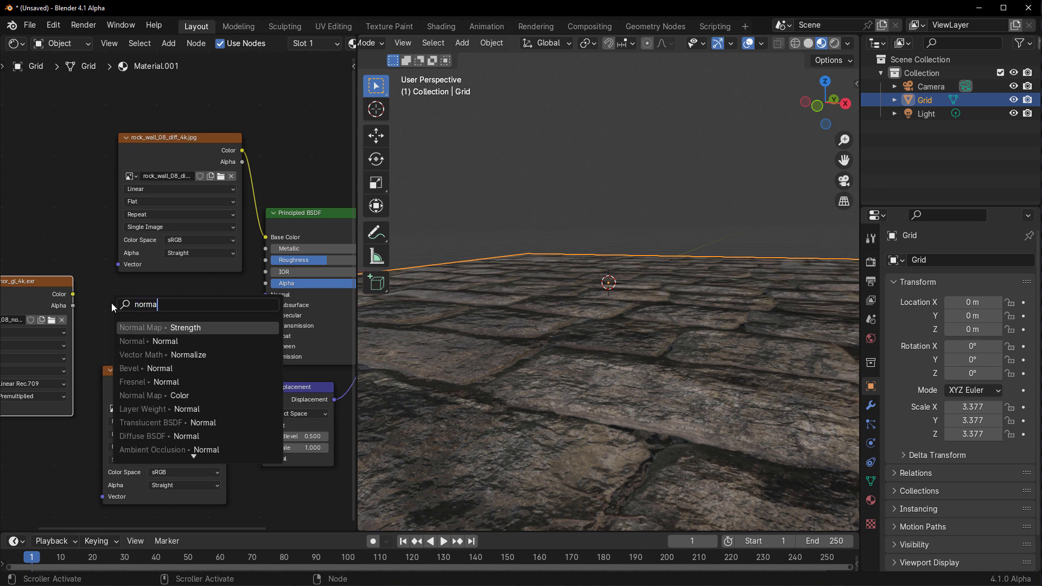
pyautogui.press('Return')
pyautogui.click(114, 304)
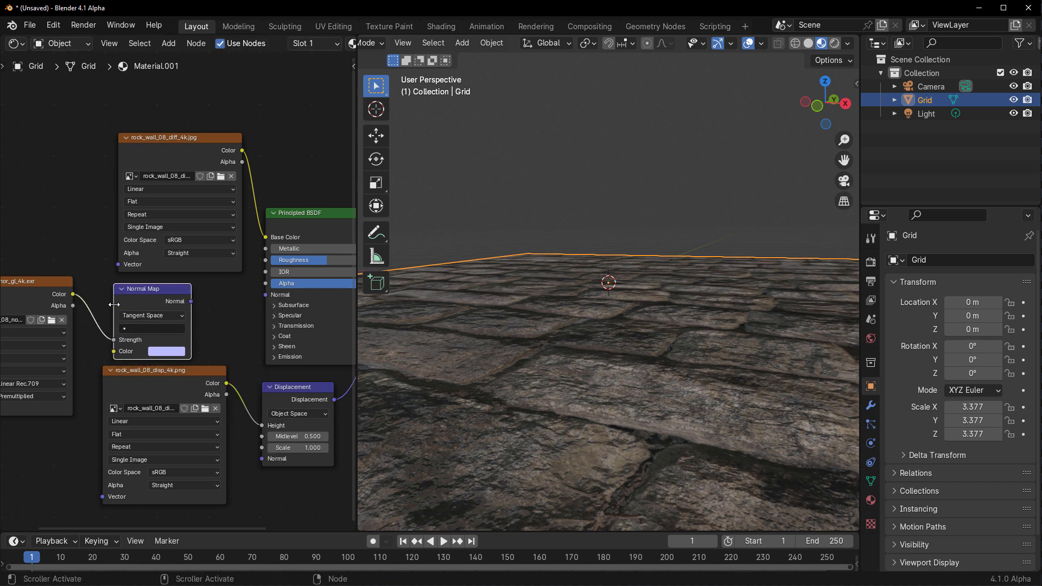
pyautogui.moveTo(114, 340); pyautogui.dragTo(113, 352)
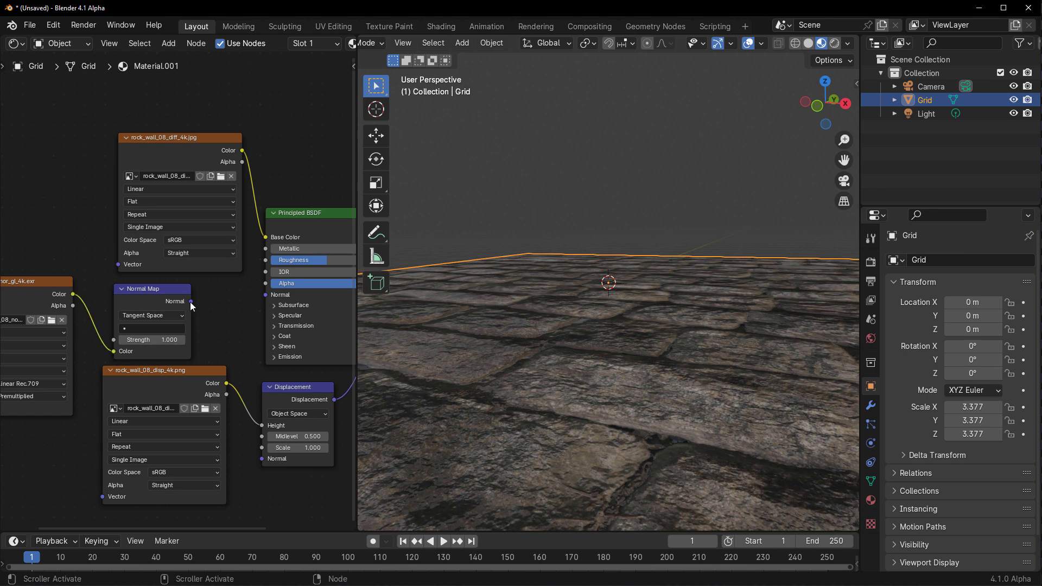
pyautogui.moveTo(191, 301); pyautogui.dragTo(261, 295)
pyautogui.scroll(-2, 227, 351)
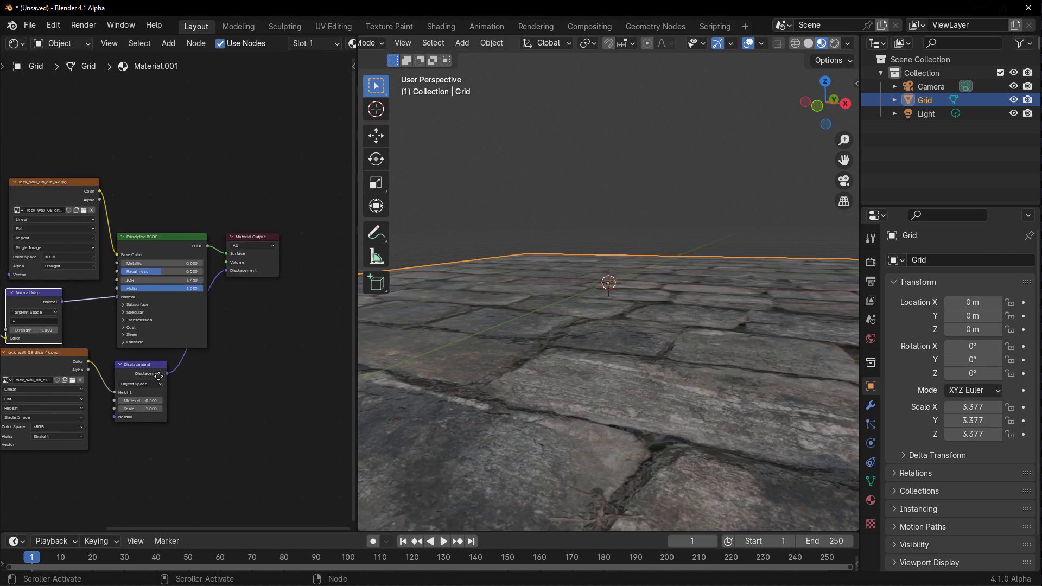
pyautogui.scroll(-3, 719, 493)
# Step: Switch the viewport to rendered shading and orbit around the stone grid
pyautogui.moveTo(738, 454); pyautogui.dragTo(722, 363, button='middle')
pyautogui.click(835, 43)
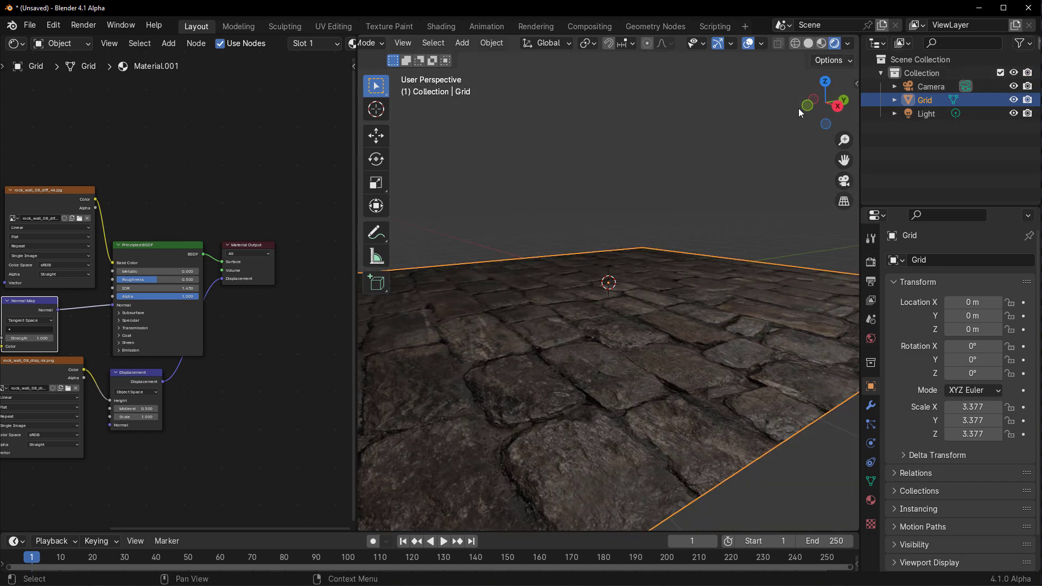
pyautogui.scroll(-6, 630, 346)
pyautogui.moveTo(630, 347)
pyautogui.mouseDown(button='middle')
pyautogui.moveTo(600, 353)
pyautogui.moveTo(611, 342)
pyautogui.mouseUp(button='middle')
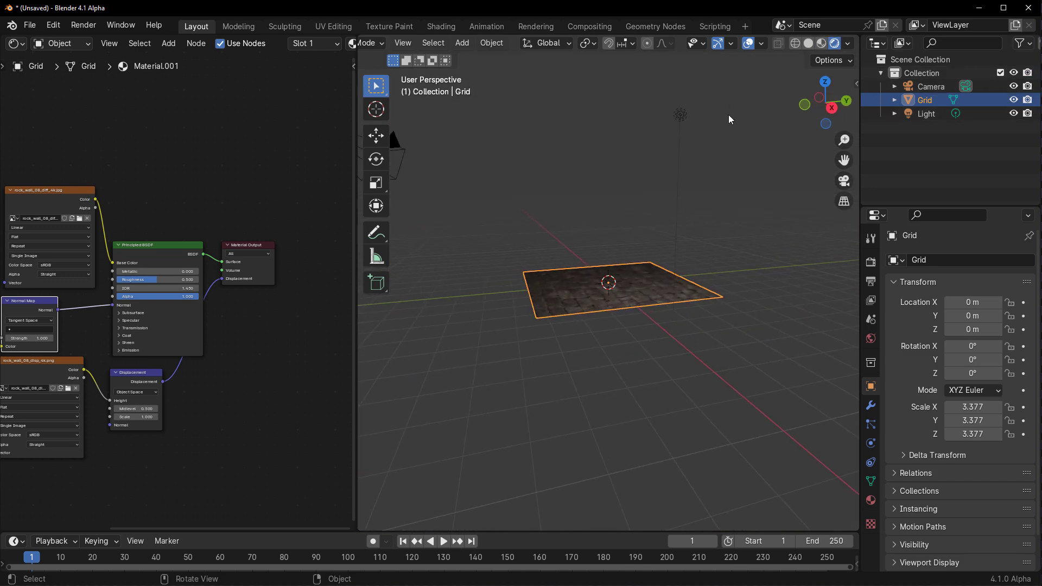
# Step: Select the light and enlarge its radius considerably, viewing the floor toward the horizon
pyautogui.click(683, 114)
pyautogui.moveTo(682, 118); pyautogui.dragTo(610, 308)
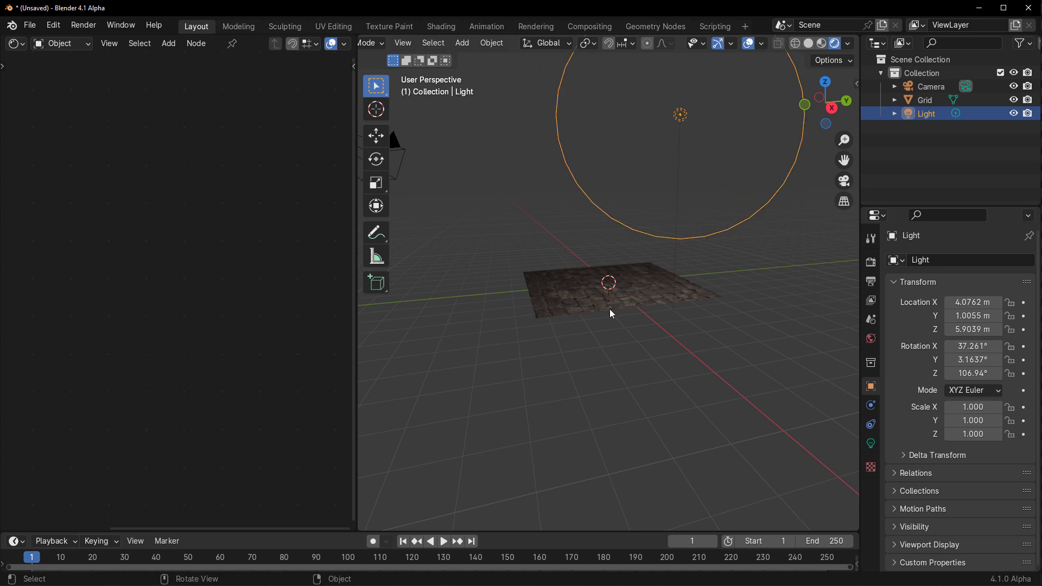
pyautogui.scroll(8, 610, 308)
pyautogui.moveTo(610, 308); pyautogui.dragTo(605, 359, button='middle')
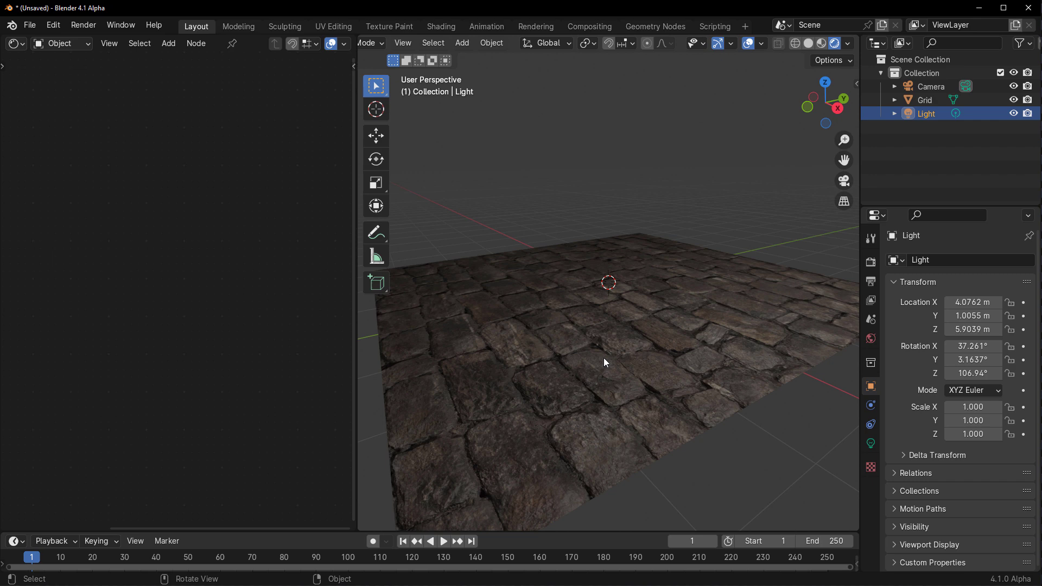
pyautogui.scroll(3, 606, 363)
# Step: Switch the render engine to Cycles
pyautogui.click(870, 263)
pyautogui.click(973, 260)
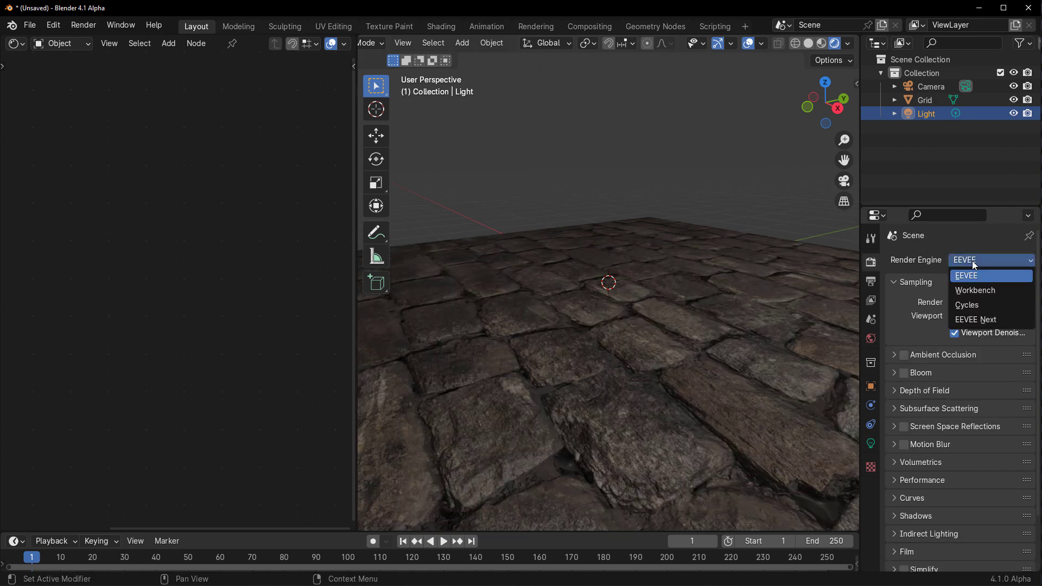
pyautogui.click(980, 302)
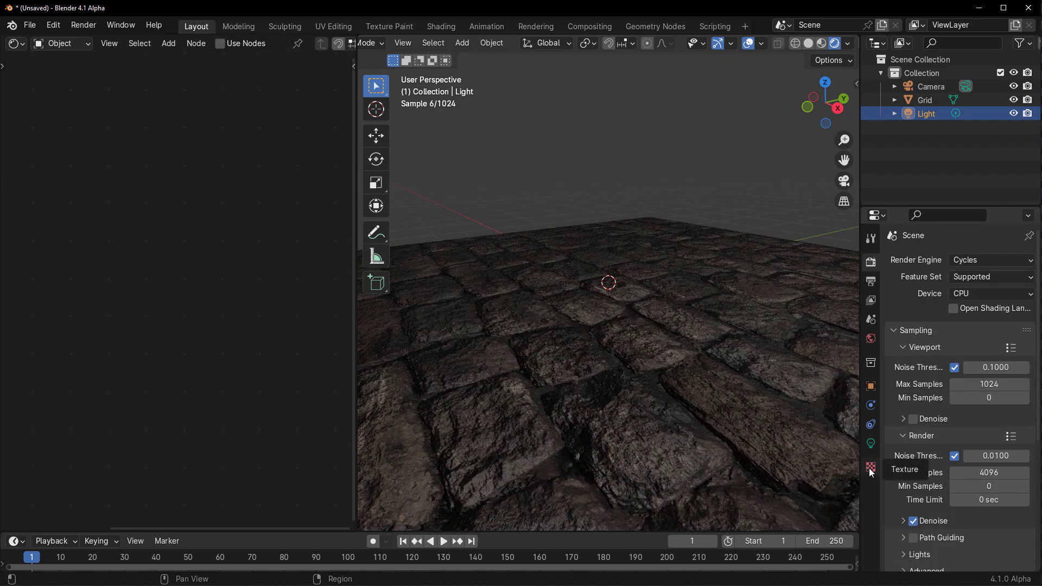
# Step: Set the grid material's Displacement method to 'Displacement and Bump' and view the relief
pyautogui.click(665, 373)
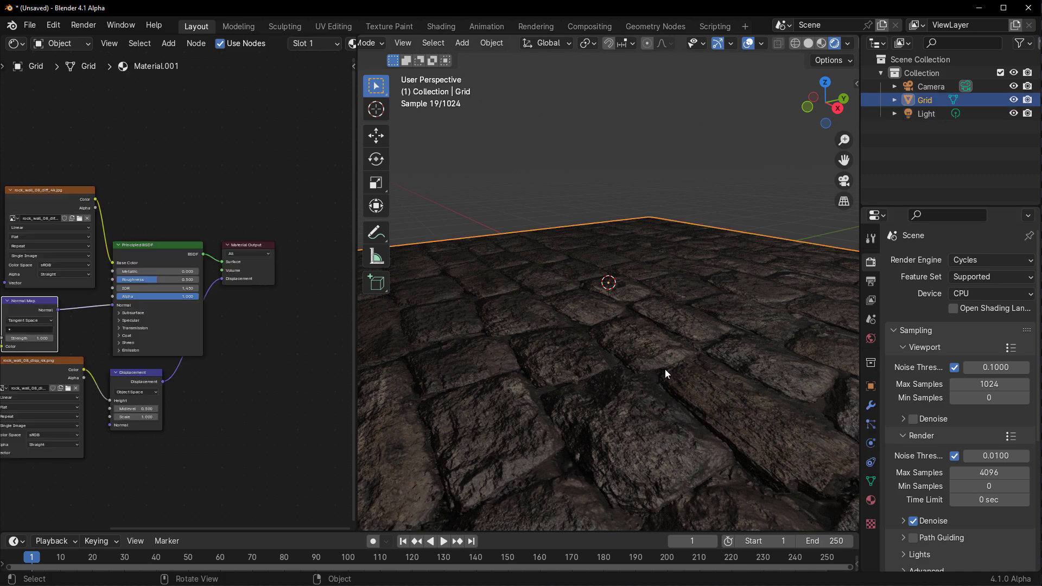
pyautogui.click(871, 500)
pyautogui.scroll(-10, 888, 485)
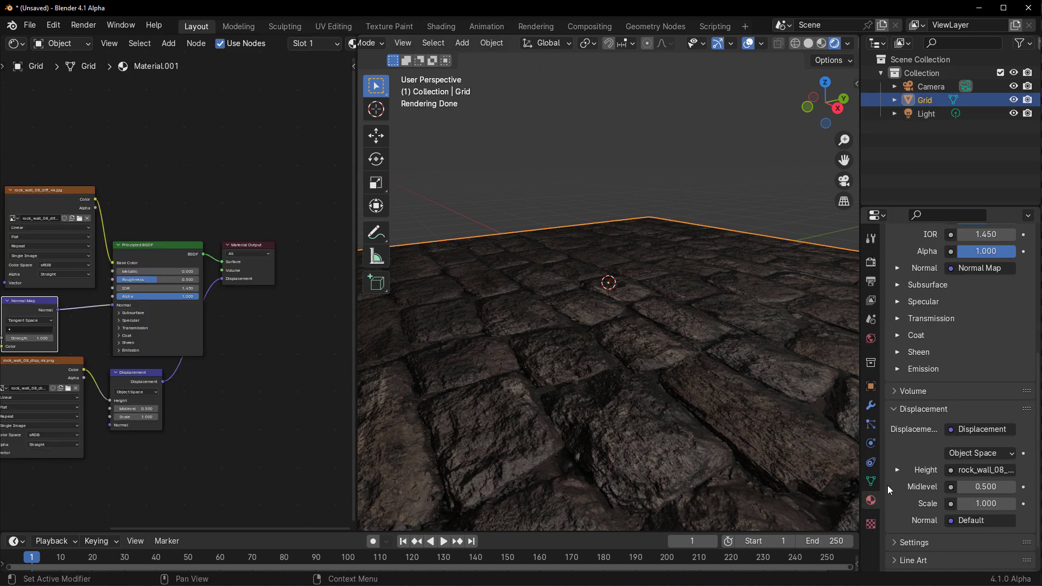
pyautogui.scroll(-2, 917, 516)
pyautogui.click(917, 509)
pyautogui.scroll(-5, 918, 492)
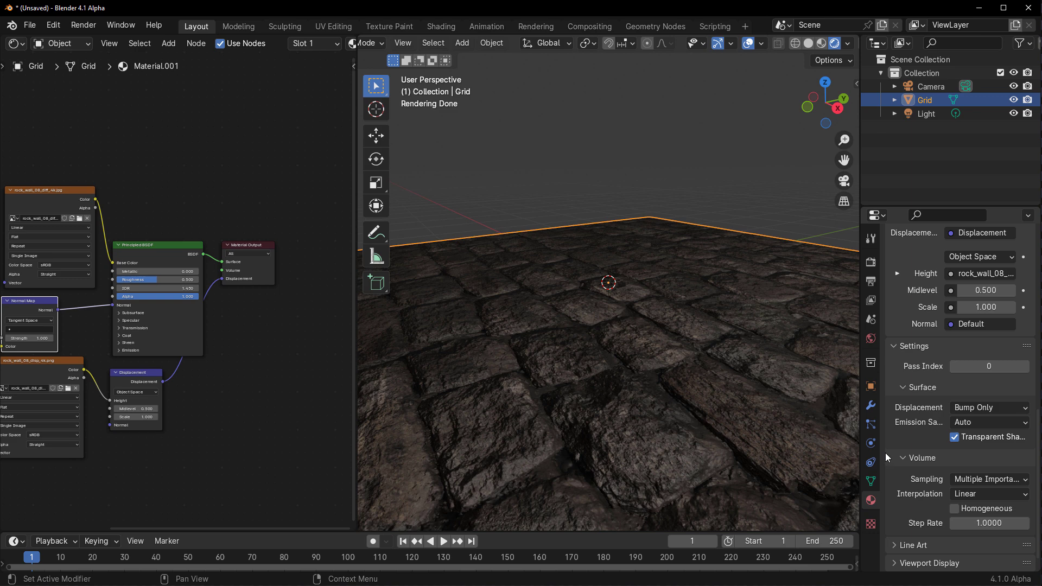
pyautogui.click(973, 410)
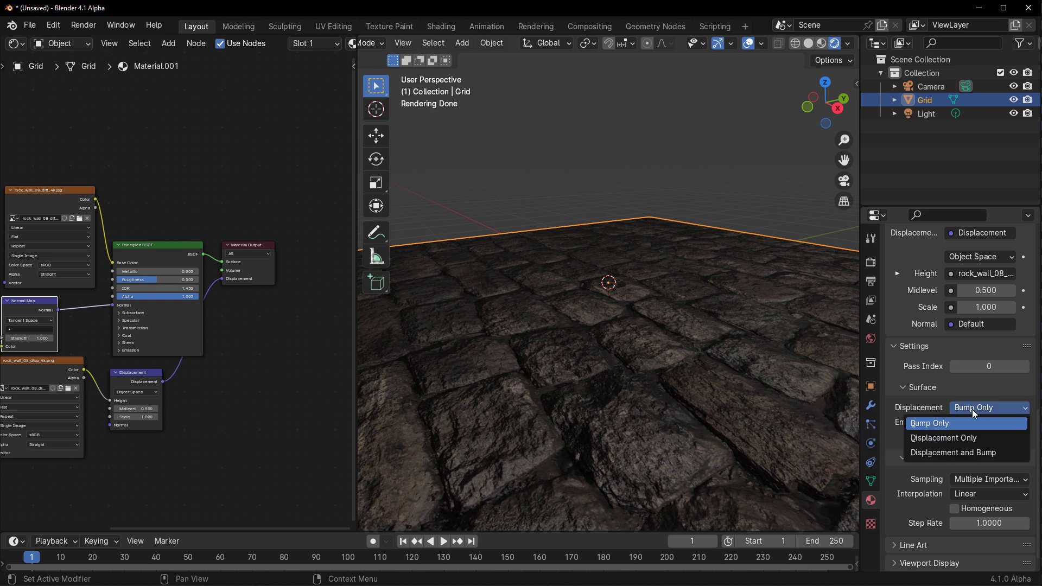
pyautogui.click(972, 454)
pyautogui.moveTo(583, 355); pyautogui.dragTo(613, 390, button='middle')
# Step: Set the Displacement node's Scale to 0.1
pyautogui.scroll(5, 204, 435)
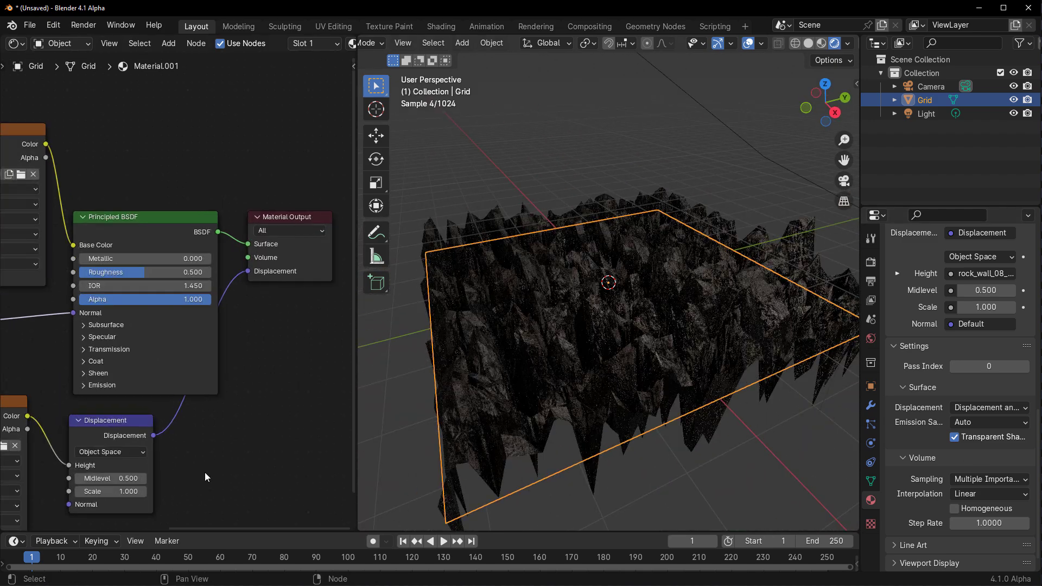
pyautogui.click(226, 393)
pyautogui.write('0')
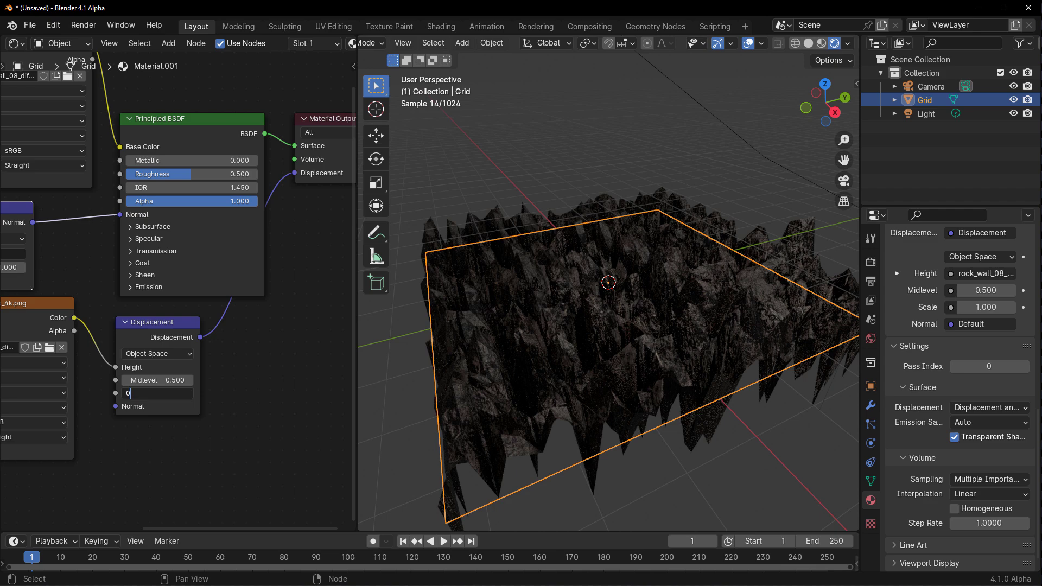
pyautogui.write('.1')
pyautogui.press('Return')
pyautogui.scroll(5, 693, 428)
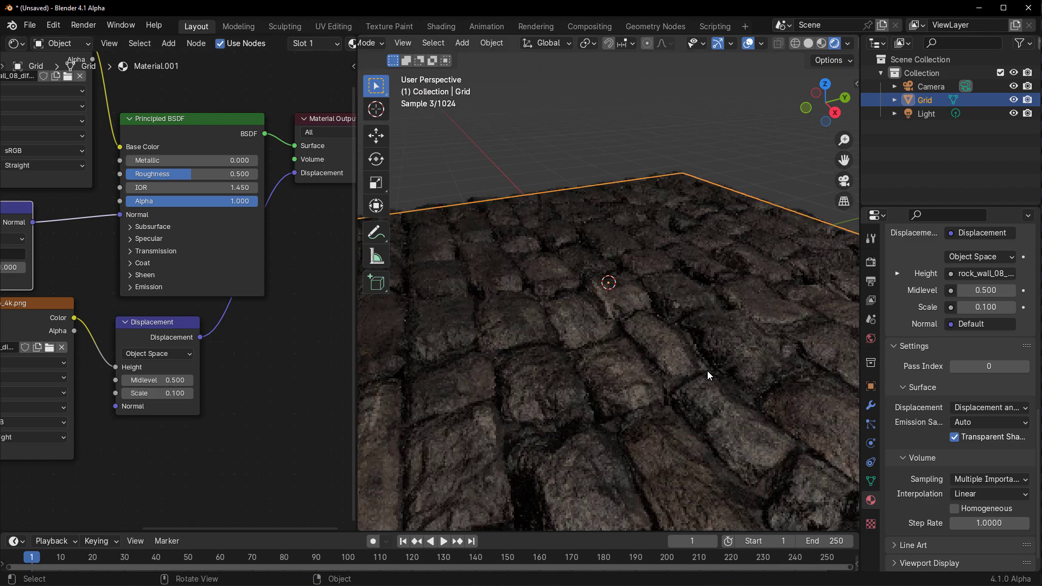
pyautogui.scroll(-5, 700, 386)
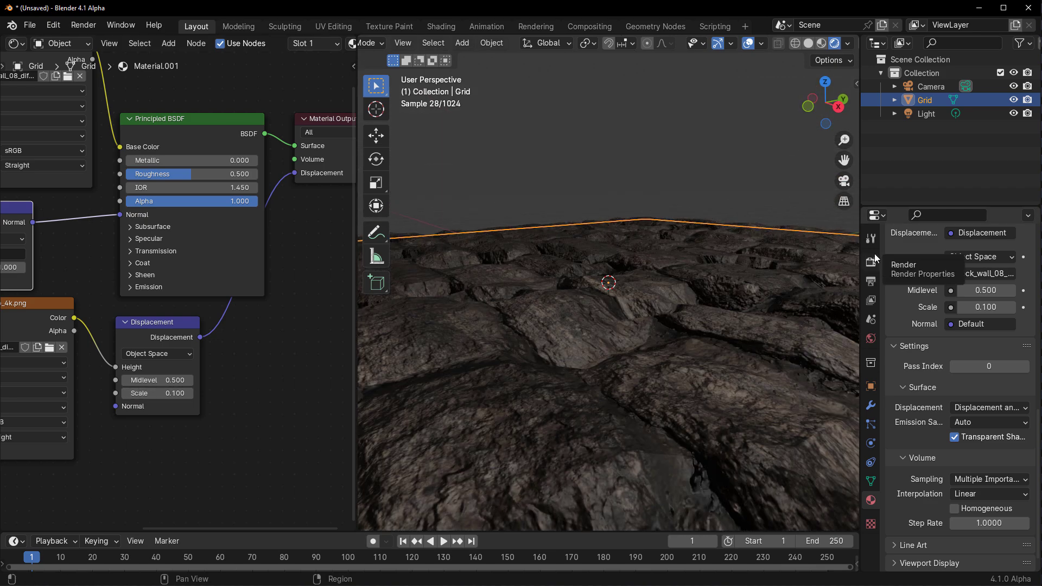
# Step: Render the displaced terrain with EEVEE and orbit to inspect it
pyautogui.click(872, 263)
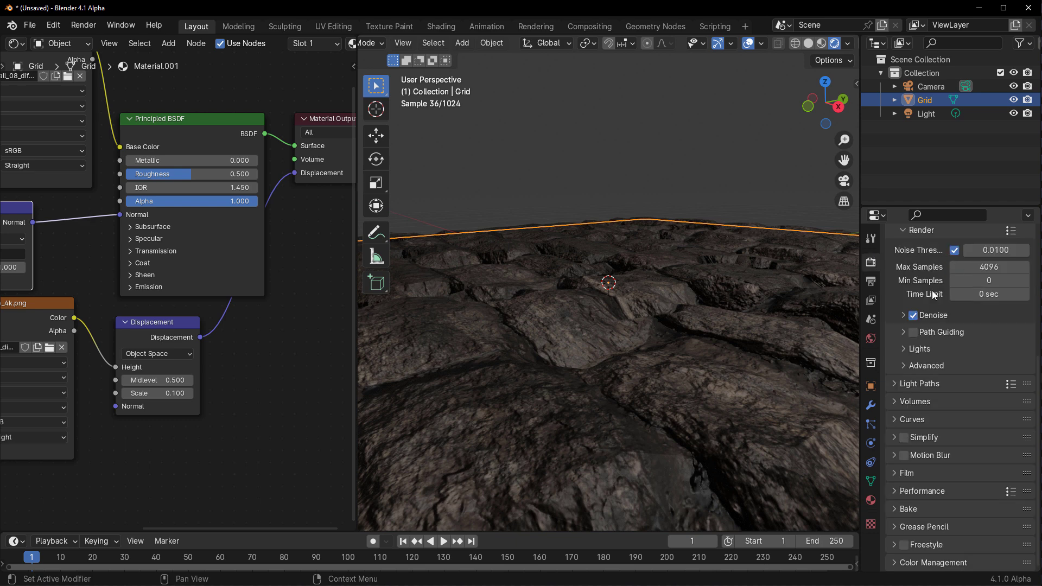
pyautogui.scroll(2, 973, 265)
pyautogui.click(973, 262)
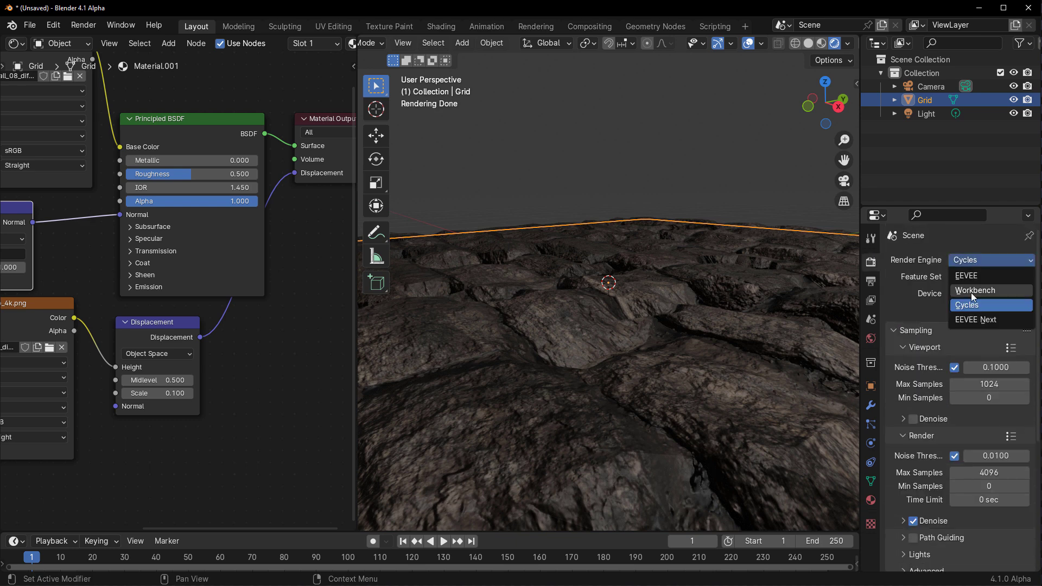
pyautogui.click(973, 277)
pyautogui.moveTo(619, 351)
pyautogui.mouseDown(button='middle')
pyautogui.moveTo(662, 363)
pyautogui.moveTo(737, 340)
pyautogui.moveTo(614, 339)
pyautogui.mouseUp(button='middle')
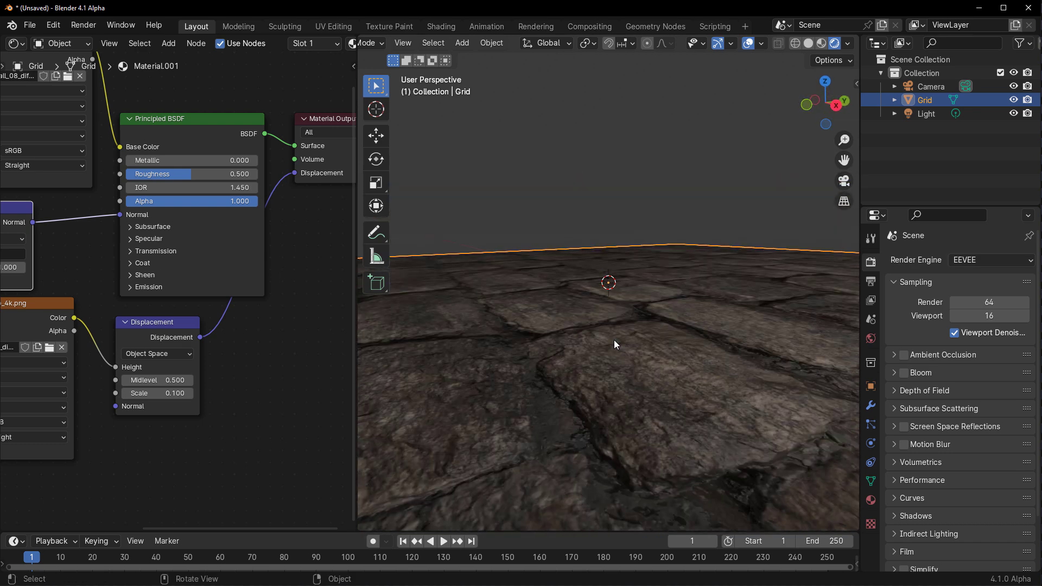
# Step: Compare against Cycles, then set the render engine to EEVEE Next
pyautogui.click(995, 258)
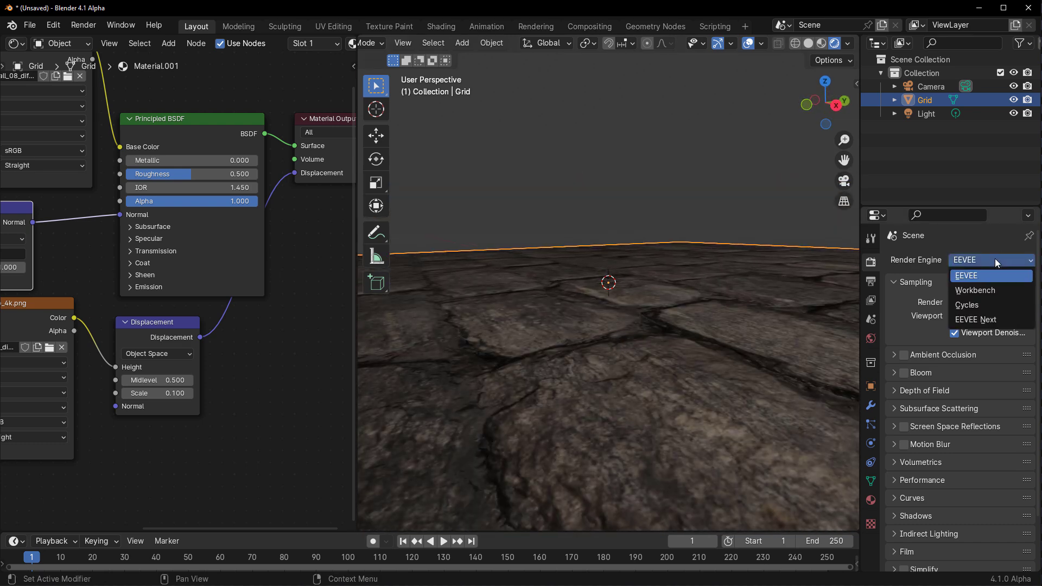
pyautogui.click(988, 302)
pyautogui.moveTo(667, 305); pyautogui.dragTo(702, 314, button='middle')
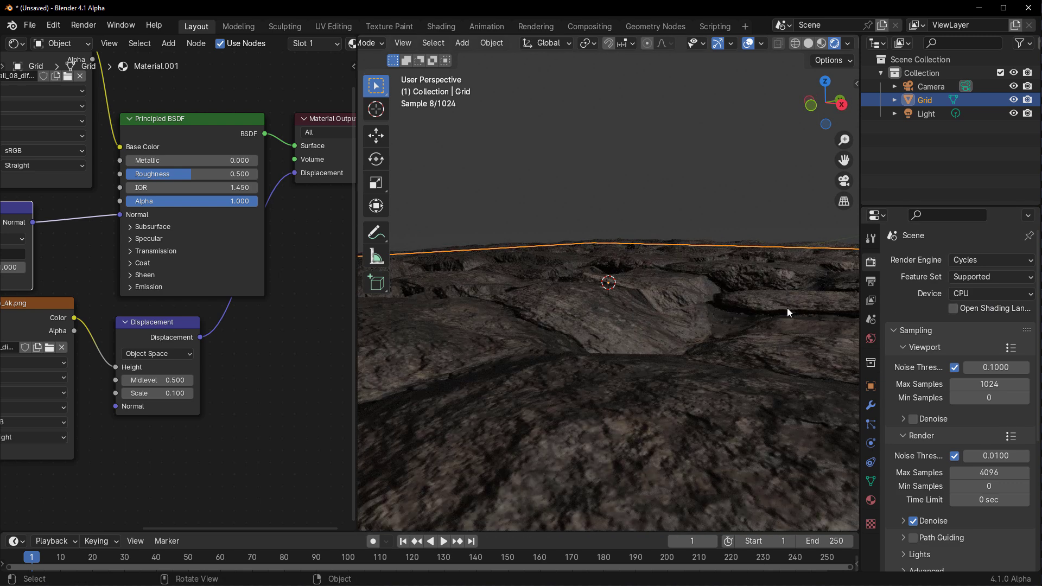
pyautogui.click(991, 260)
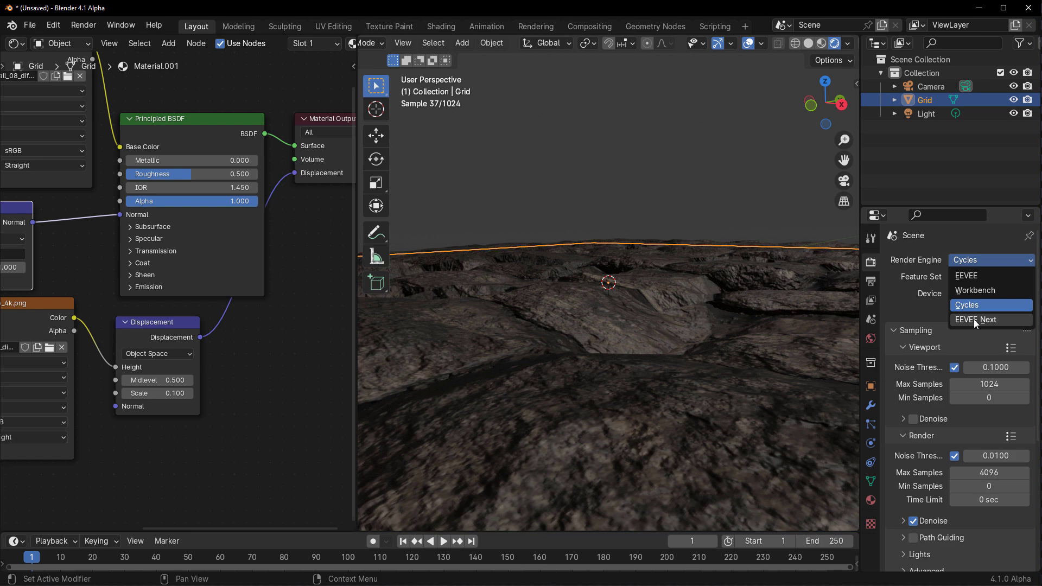
pyautogui.click(974, 319)
# Step: Duplicate the light with Shift+D and place the copy, Light.001, to the left
pyautogui.moveTo(519, 290); pyautogui.dragTo(683, 338, button='middle')
pyautogui.scroll(-8, 600, 339)
pyautogui.click(711, 178)
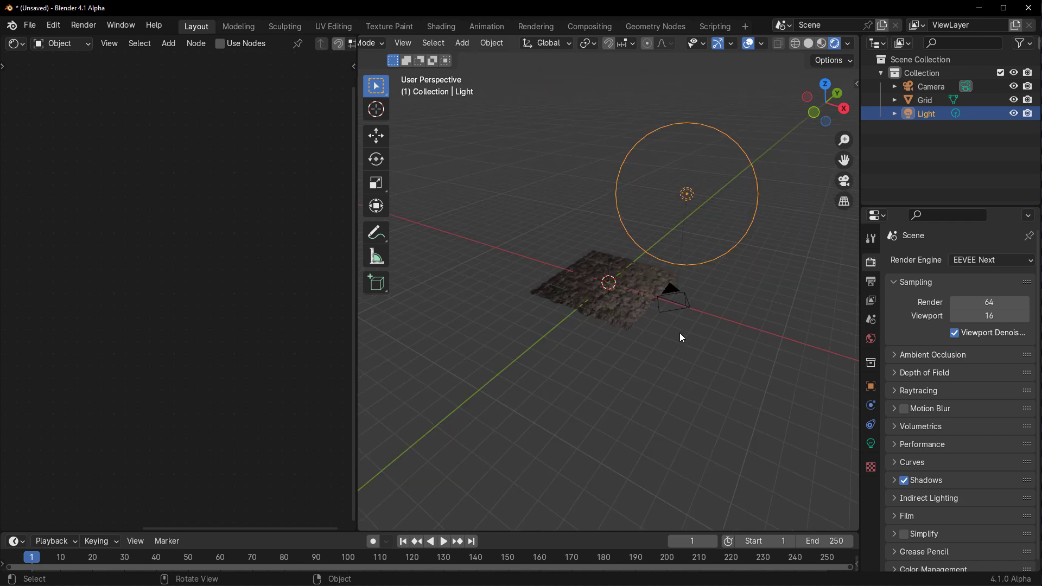
pyautogui.hotkey('shift', 'd')
pyautogui.click(509, 330)
# Step: Reselect the Grid, keep its displacement scale at 0.100, and view across the cobblestones
pyautogui.scroll(8, 620, 353)
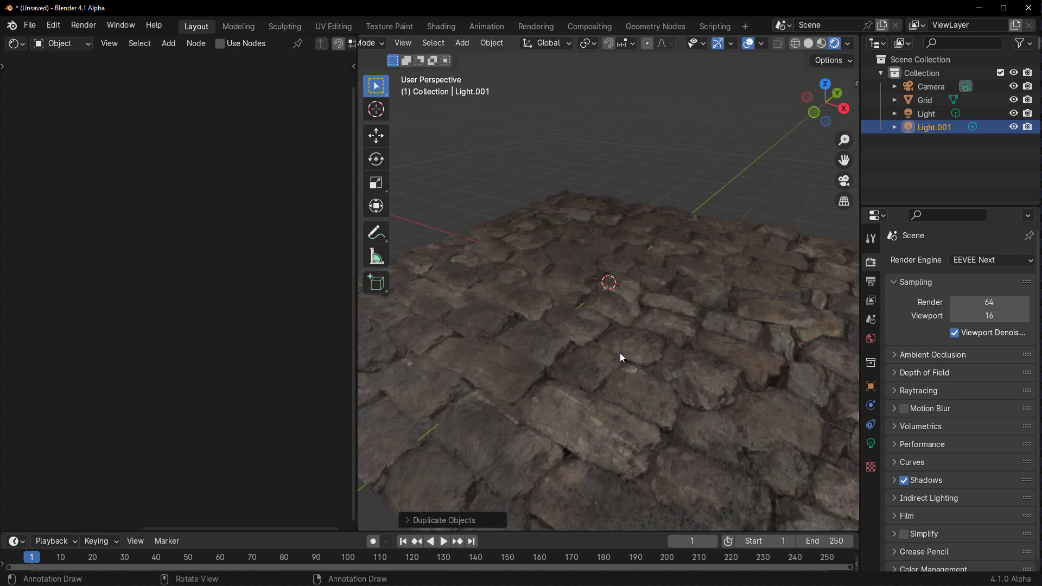
pyautogui.moveTo(665, 400); pyautogui.dragTo(427, 359, button='middle')
pyautogui.click(616, 329)
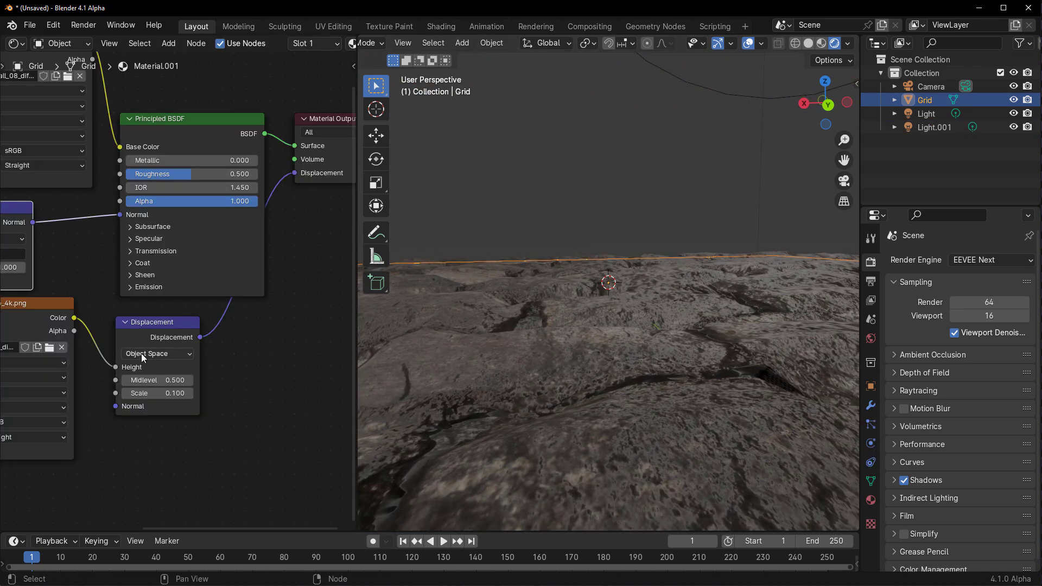
pyautogui.moveTo(174, 393)
pyautogui.mouseDown()
pyautogui.moveTo(184, 393)
pyautogui.moveTo(174, 397)
pyautogui.mouseUp()
pyautogui.moveTo(701, 377); pyautogui.dragTo(713, 380, button='middle')
# Step: Subdivide the Grid mesh twice in Edit Mode, then return to Object Mode
pyautogui.press('Tab')
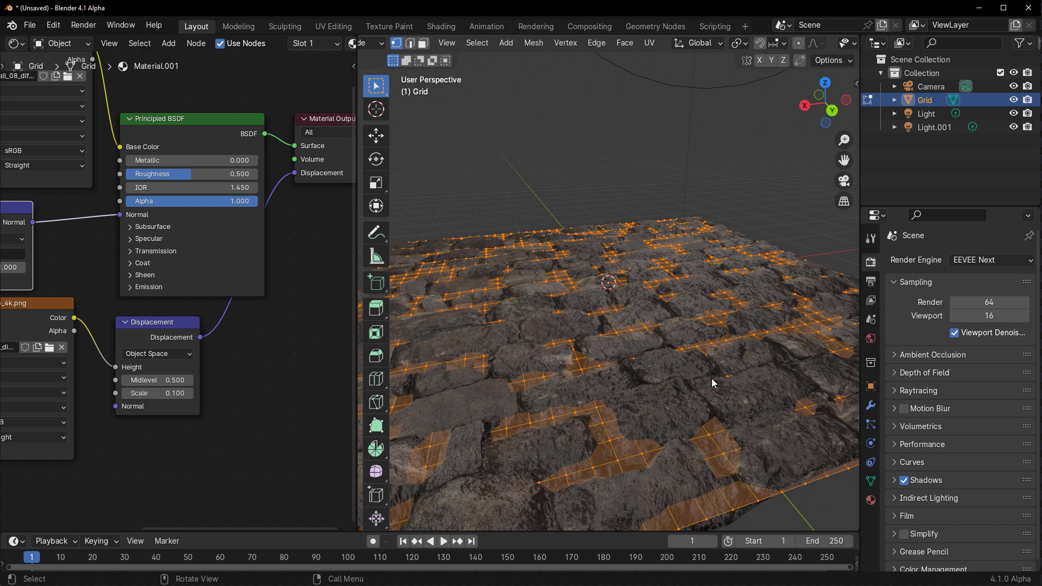
pyautogui.hotkey('ctrl', 'v')
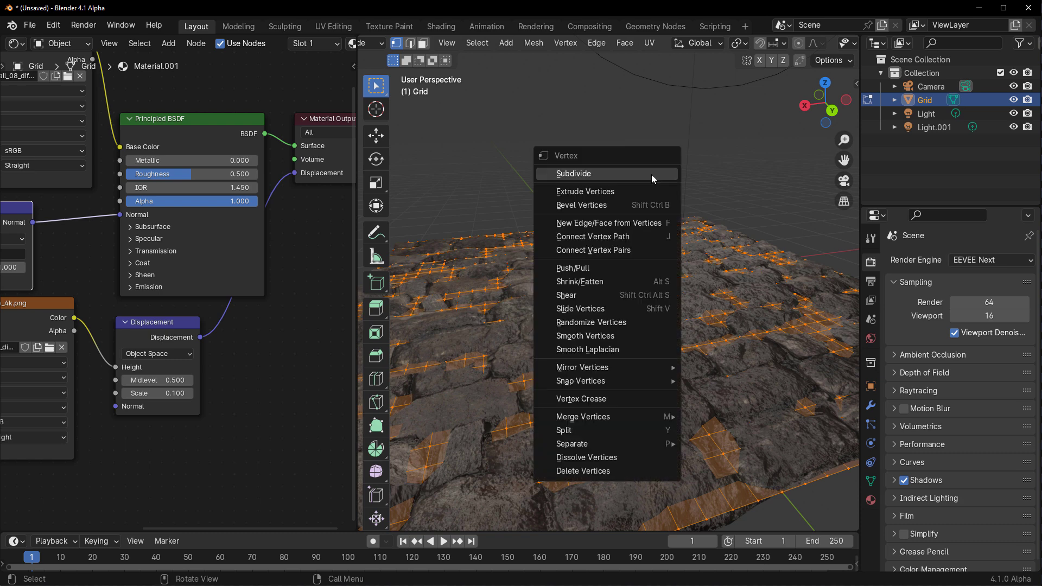
pyautogui.click(651, 174)
pyautogui.hotkey('ctrl', 'v')
pyautogui.click(651, 174)
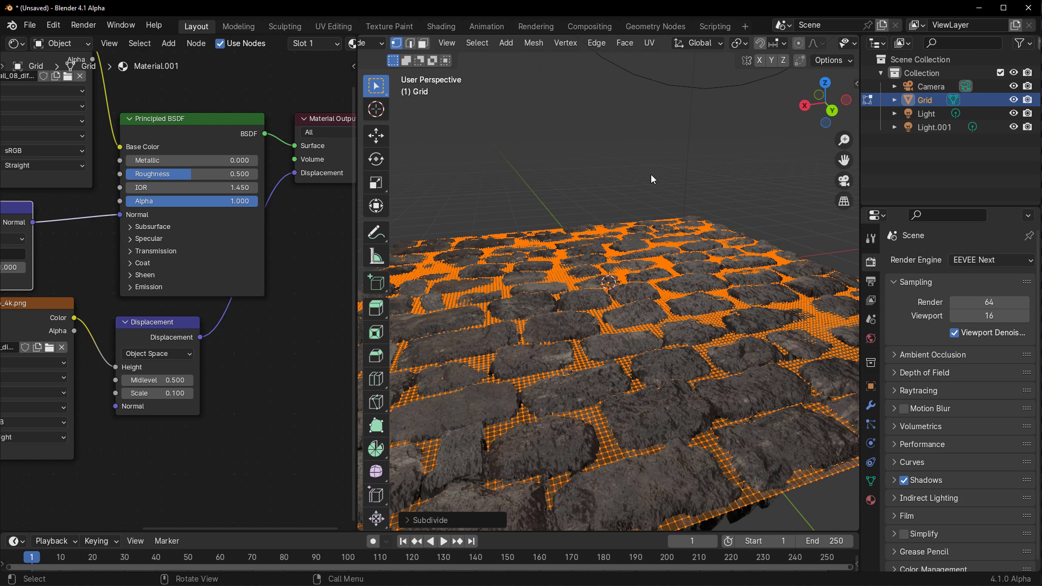
pyautogui.press('Tab')
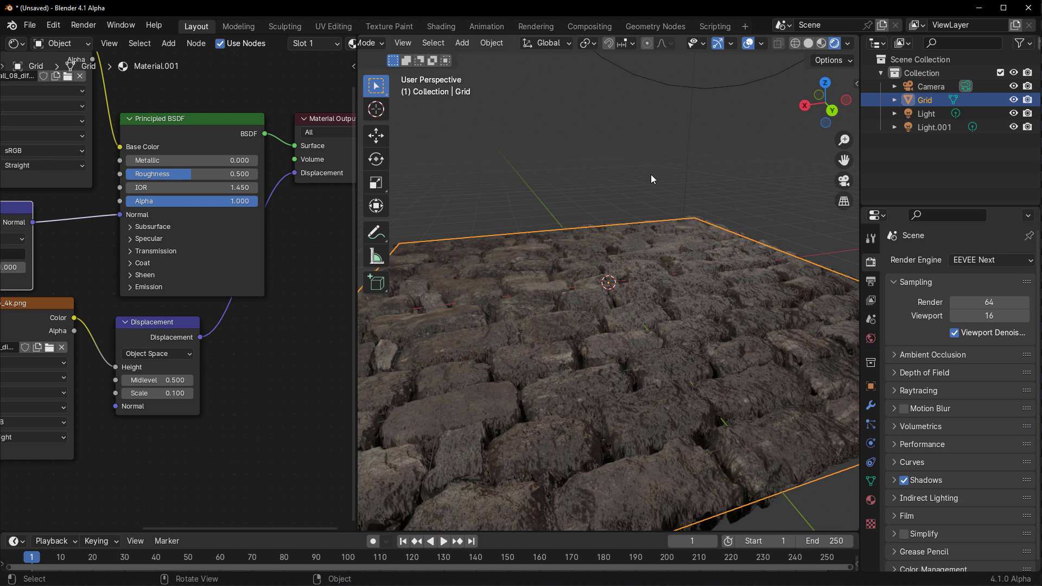
# Step: Orbit the view to frame the whole pebble-textured sphere
pyautogui.moveTo(656, 222); pyautogui.dragTo(697, 338, button='middle')
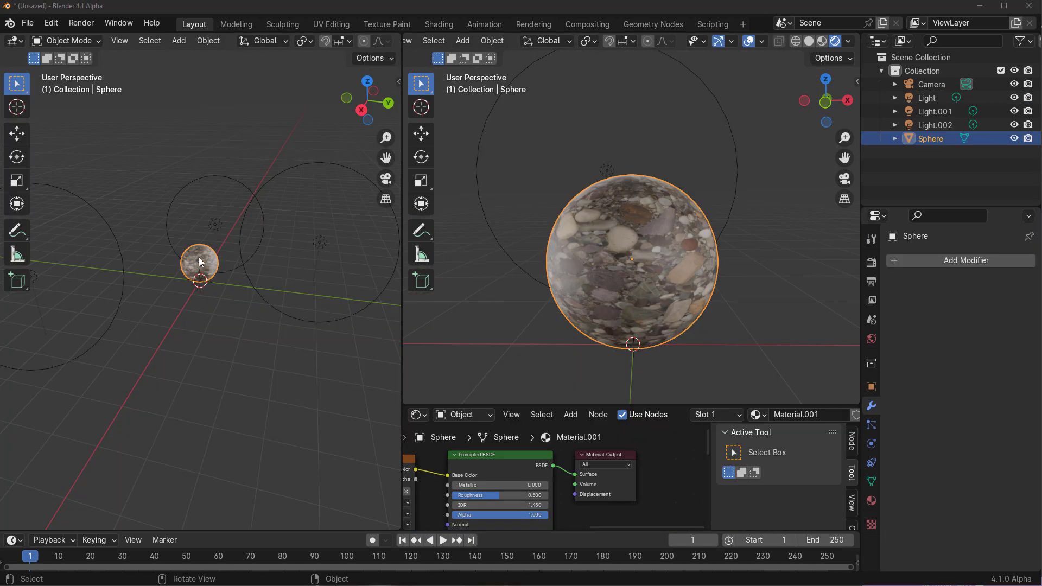
pyautogui.scroll(8, 199, 257)
pyautogui.moveTo(173, 227); pyautogui.dragTo(225, 278, button='middle')
# Step: Add a Displace modifier to the sphere using Texture, UV coordinates and strength 0.4
pyautogui.click(983, 261)
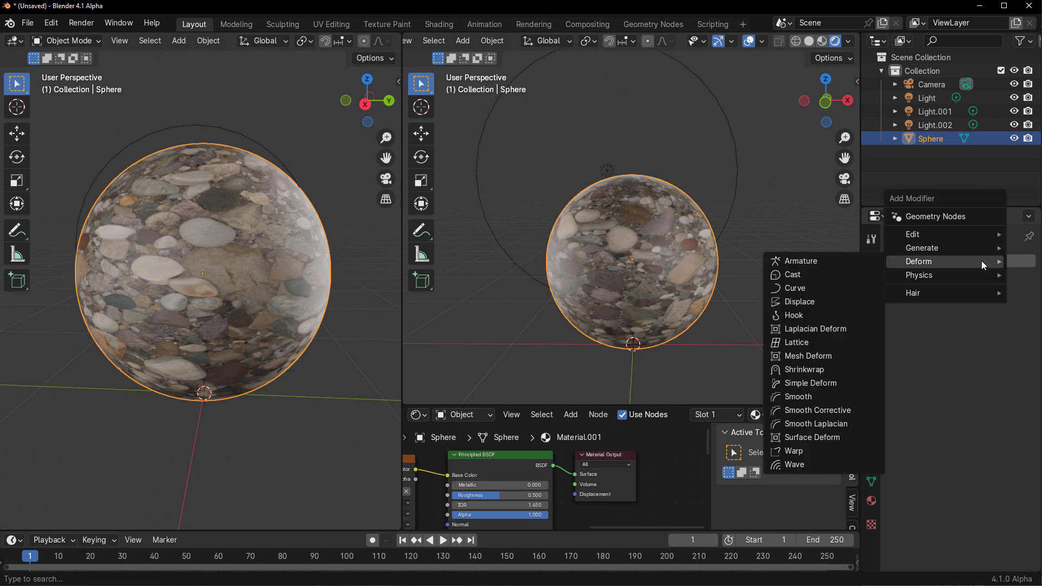
pyautogui.write('dis')
pyautogui.press('Return')
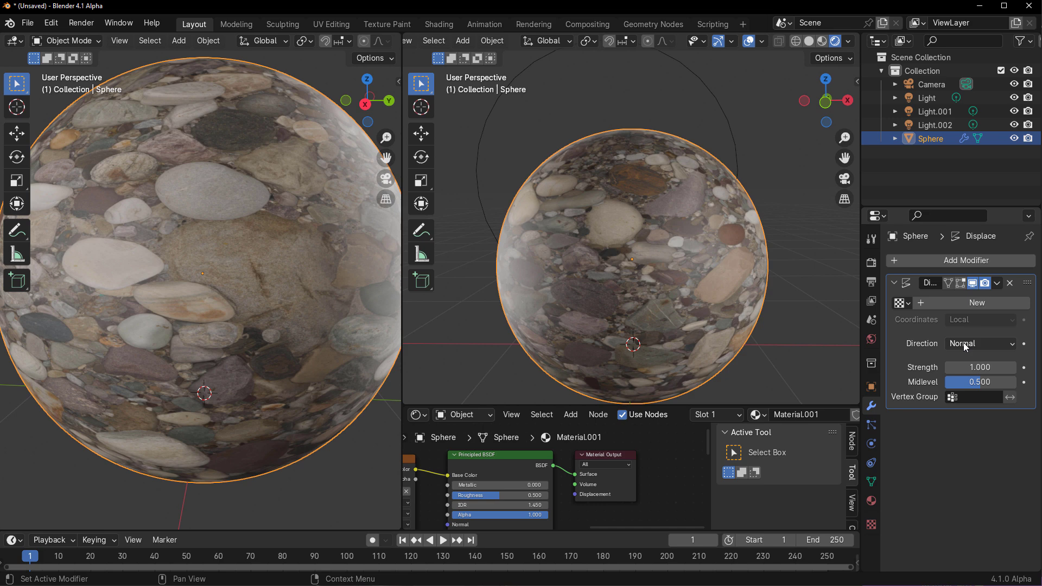
pyautogui.click(902, 303)
pyautogui.click(757, 468)
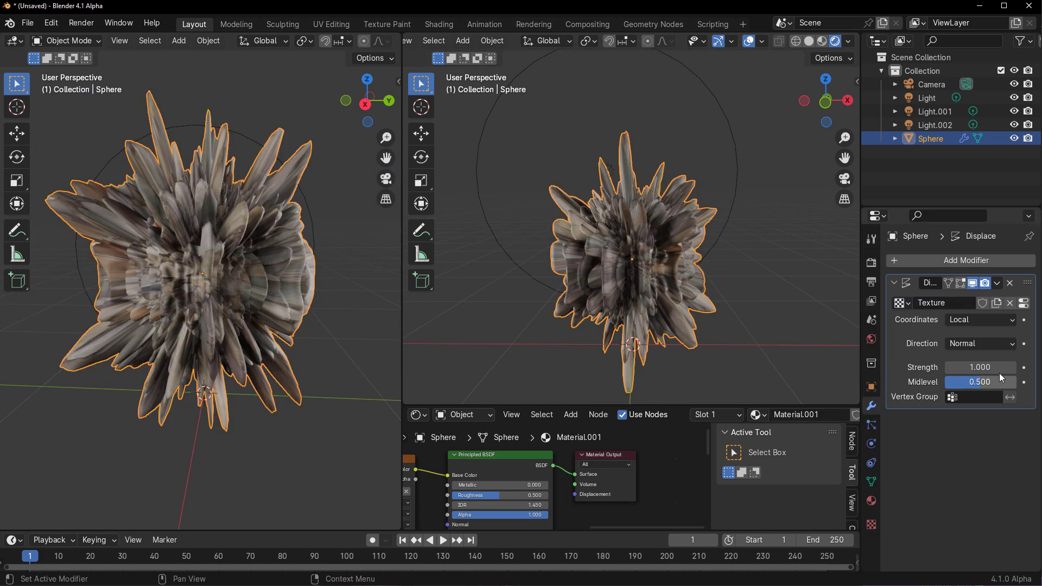
pyautogui.click(976, 375)
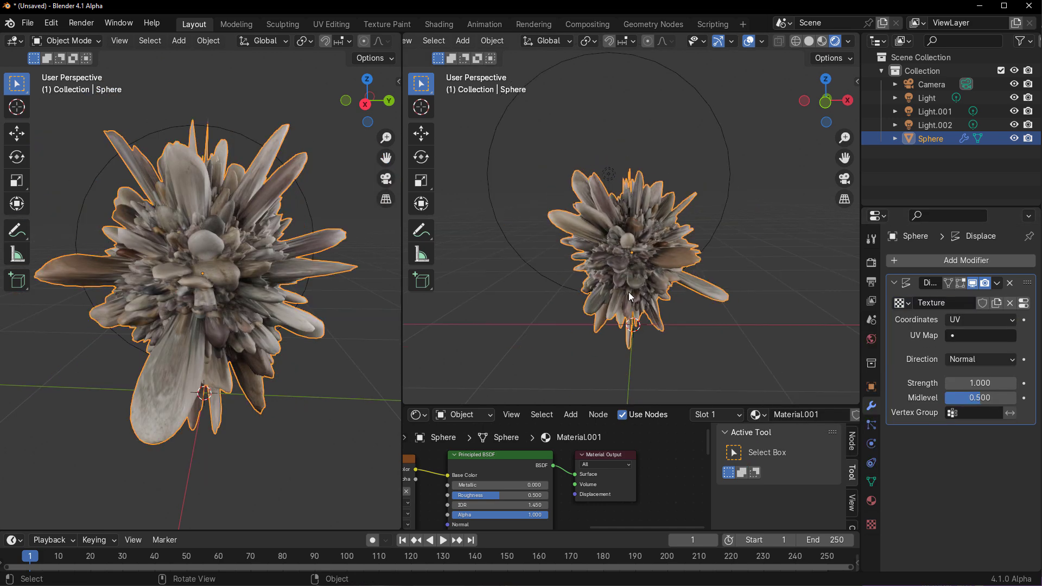
pyautogui.moveTo(597, 282); pyautogui.dragTo(729, 279, button='middle')
pyautogui.moveTo(988, 383); pyautogui.dragTo(966, 383)
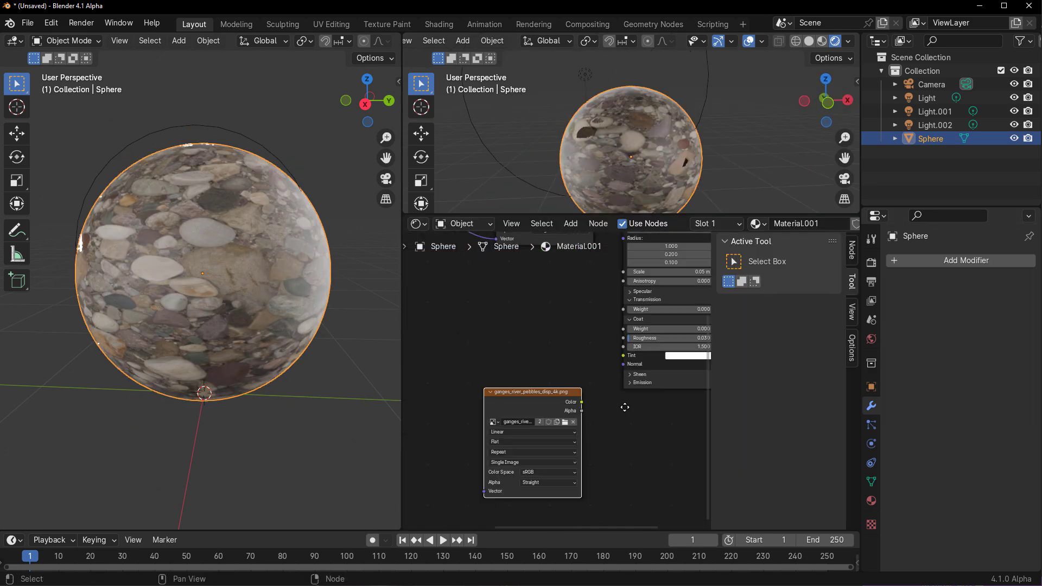
# Step: Add a Displacement node fed by the image's Color as Height, linked into Material Output Displacement
pyautogui.moveTo(582, 402); pyautogui.dragTo(615, 405)
pyautogui.click(651, 458)
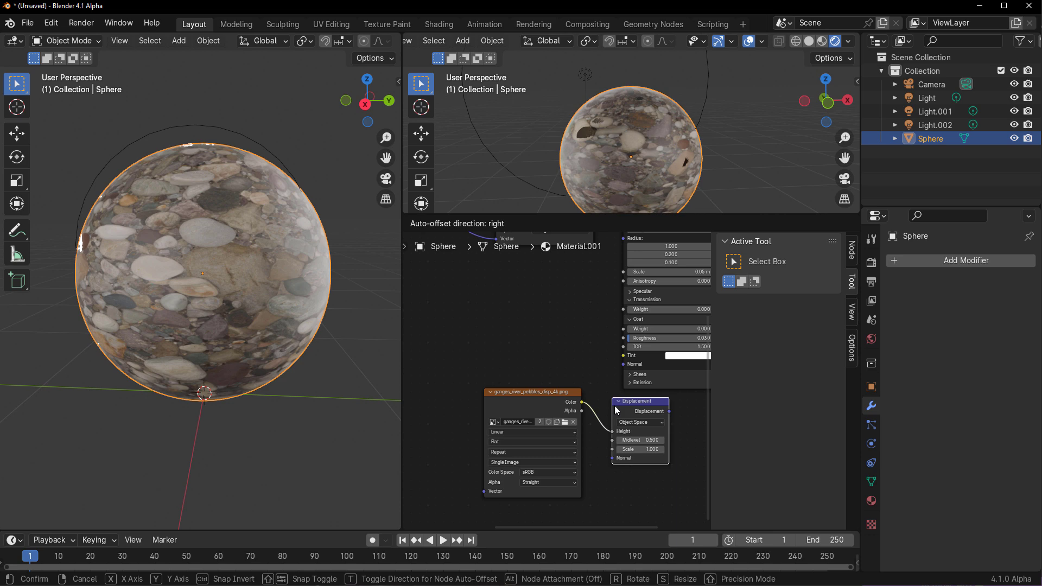
pyautogui.click(613, 451)
pyautogui.moveTo(614, 450); pyautogui.dragTo(448, 459, button='middle')
pyautogui.moveTo(505, 434); pyautogui.dragTo(684, 421)
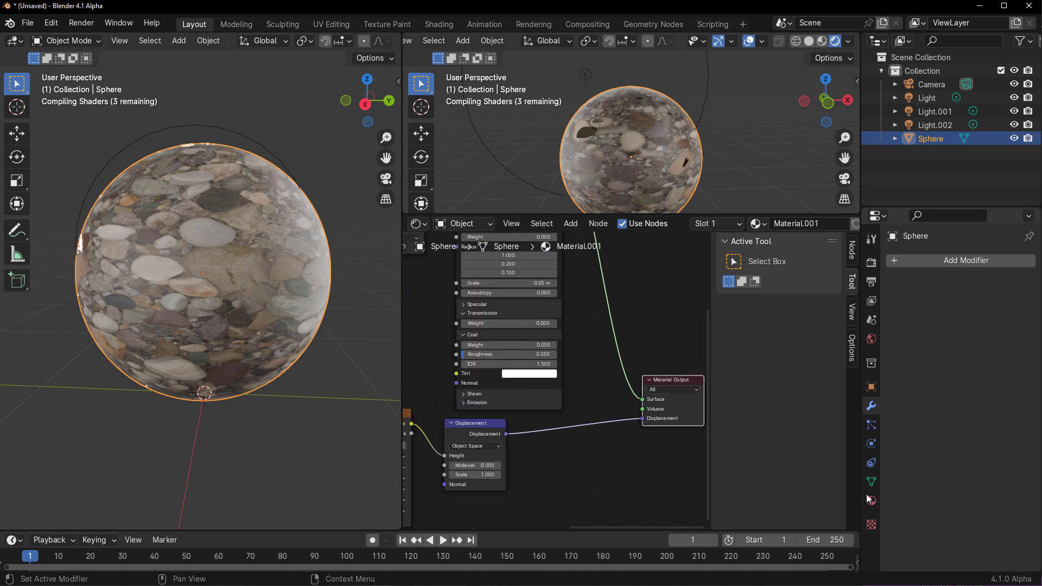
# Step: Show the Render Properties and bring the Displacement node's settings into view
pyautogui.click(871, 263)
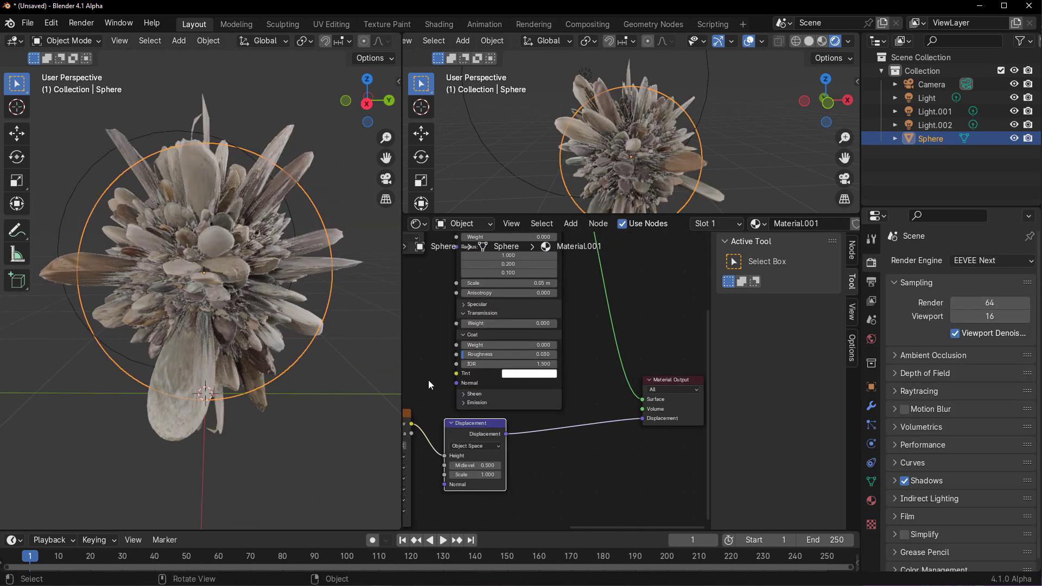
pyautogui.scroll(3, 512, 483)
pyautogui.moveTo(521, 473); pyautogui.dragTo(629, 429, button='middle')
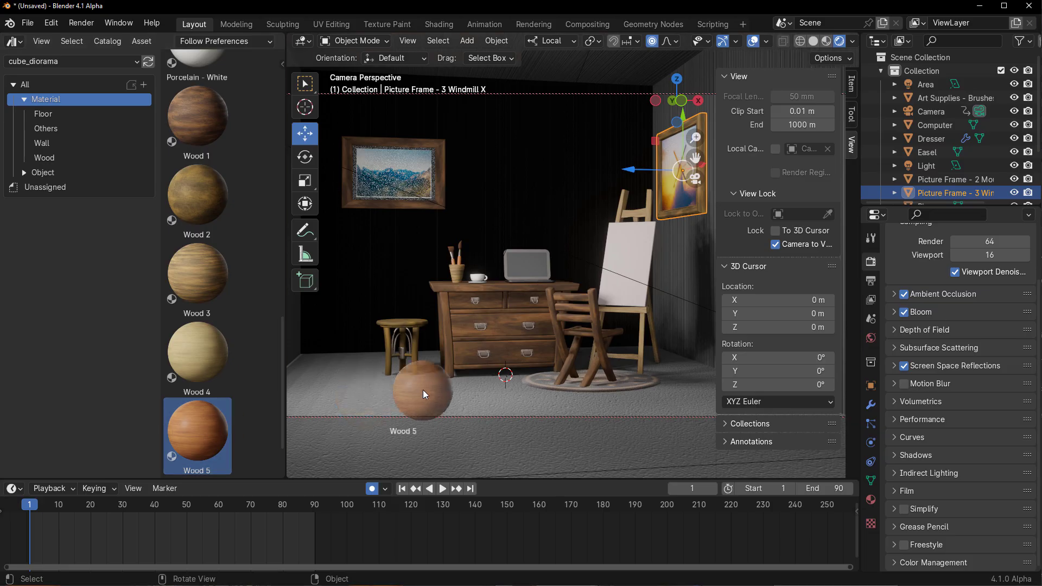
# Step: Switch the render engine to EEVEE Next and widen the viewport to view the room
pyautogui.scroll(3, 961, 271)
pyautogui.click(992, 259)
pyautogui.click(972, 270)
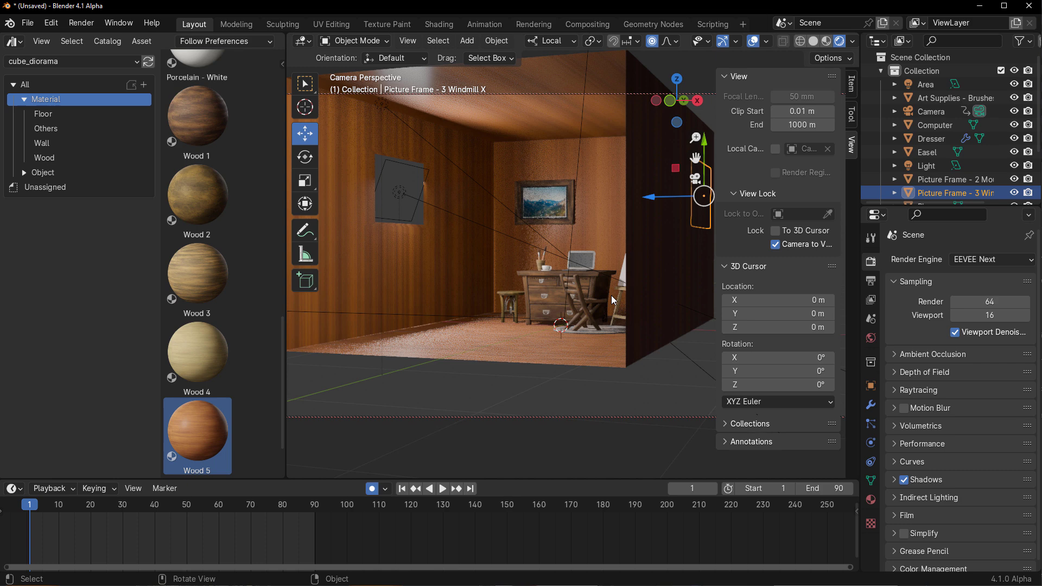
pyautogui.scroll(4, 547, 273)
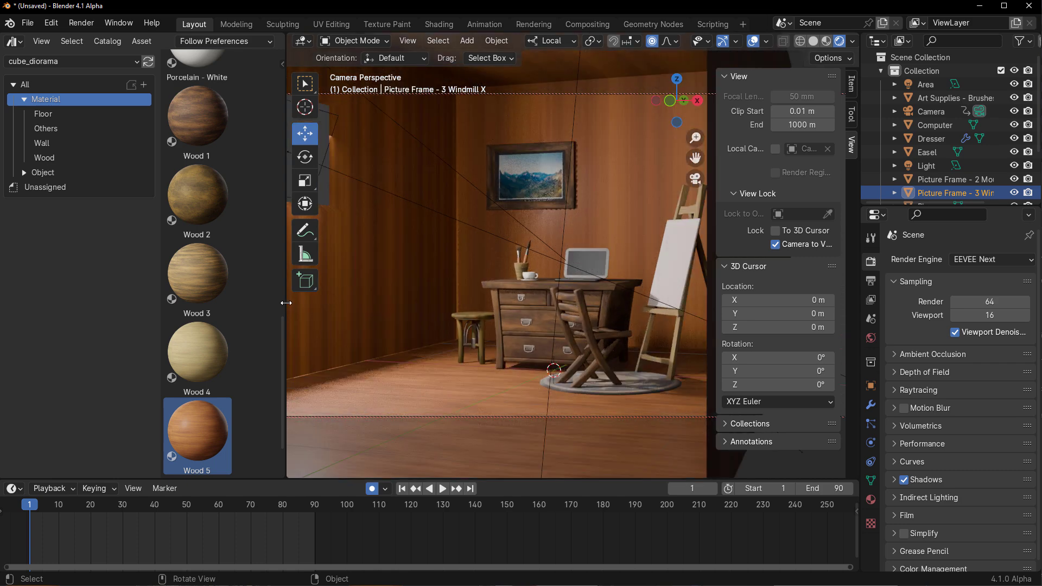
pyautogui.moveTo(286, 303); pyautogui.dragTo(185, 303)
pyautogui.scroll(-3, 631, 286)
pyautogui.moveTo(569, 351); pyautogui.dragTo(775, 338, button='middle')
# Step: Compare the room in Cycles and legacy EEVEE, then return to EEVEE Next
pyautogui.click(992, 259)
pyautogui.click(977, 305)
pyautogui.click(985, 264)
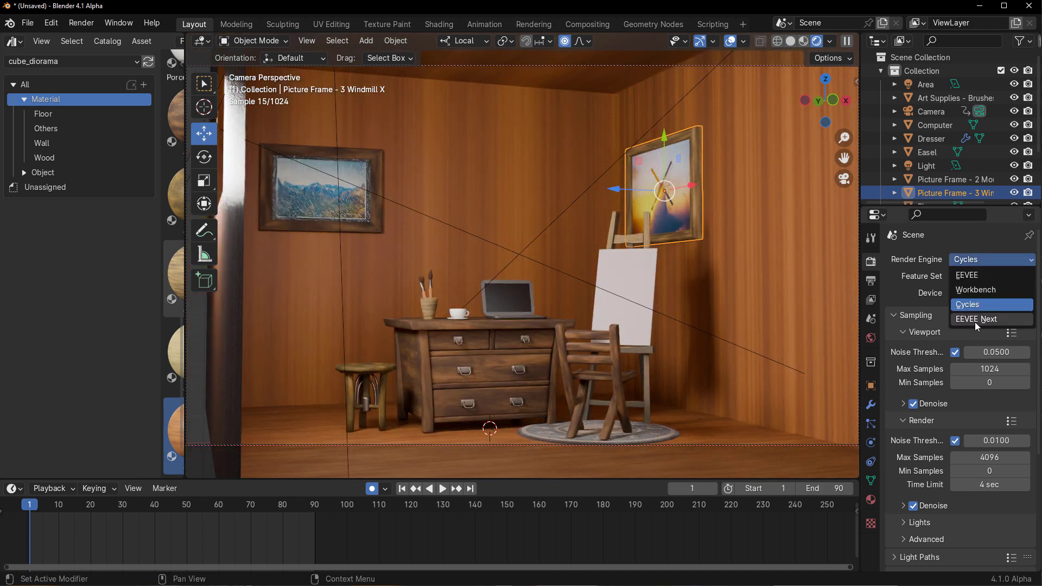
pyautogui.click(985, 320)
pyautogui.click(985, 260)
pyautogui.click(986, 278)
pyautogui.moveTo(814, 304); pyautogui.dragTo(759, 325, button='middle')
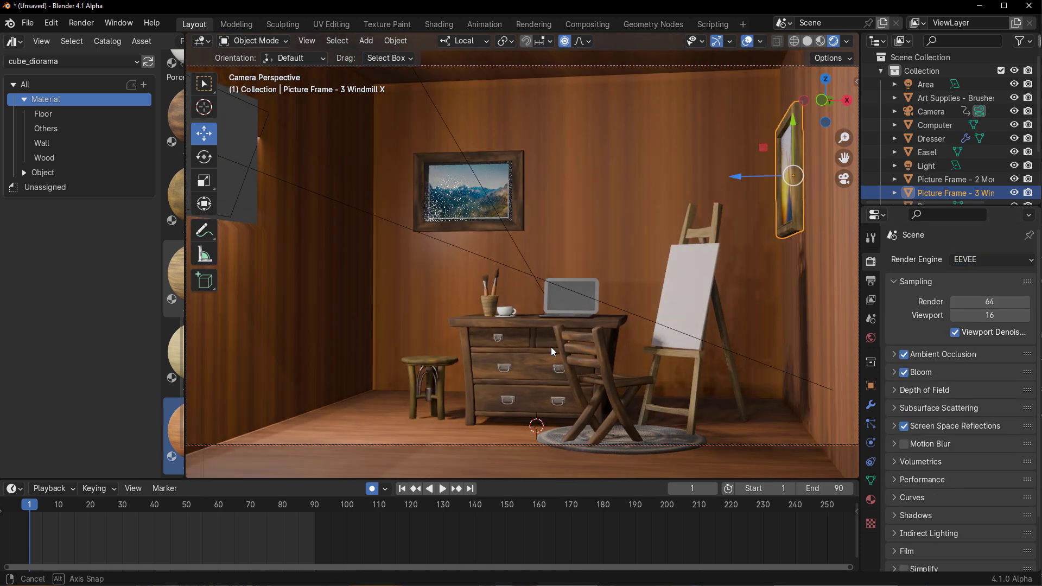
pyautogui.click(993, 260)
pyautogui.click(977, 274)
# Step: Turn on Motion Blur and view the room toward the windmill picture frame
pyautogui.scroll(-5, 517, 313)
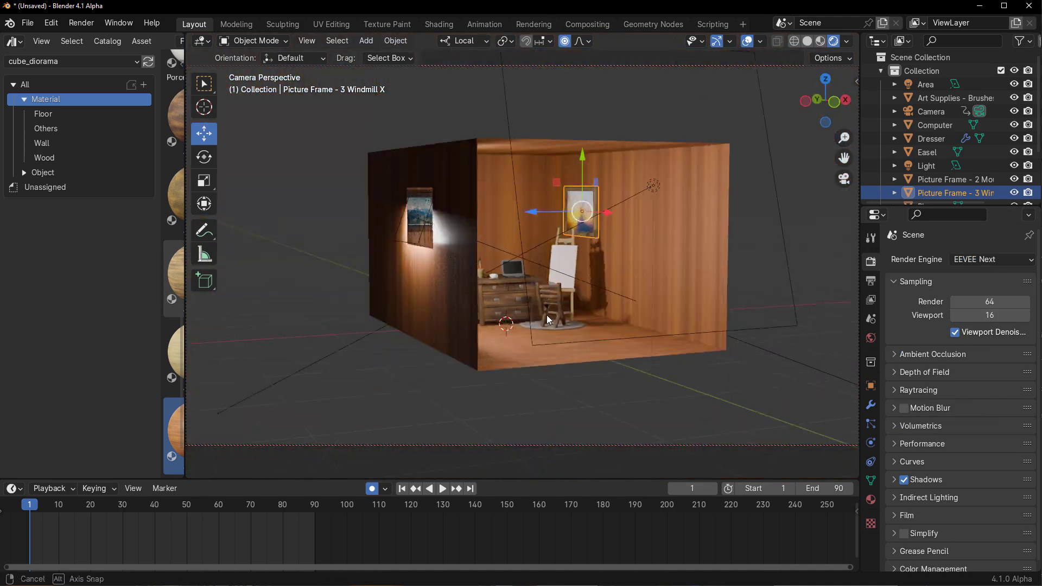
pyautogui.scroll(8, 490, 315)
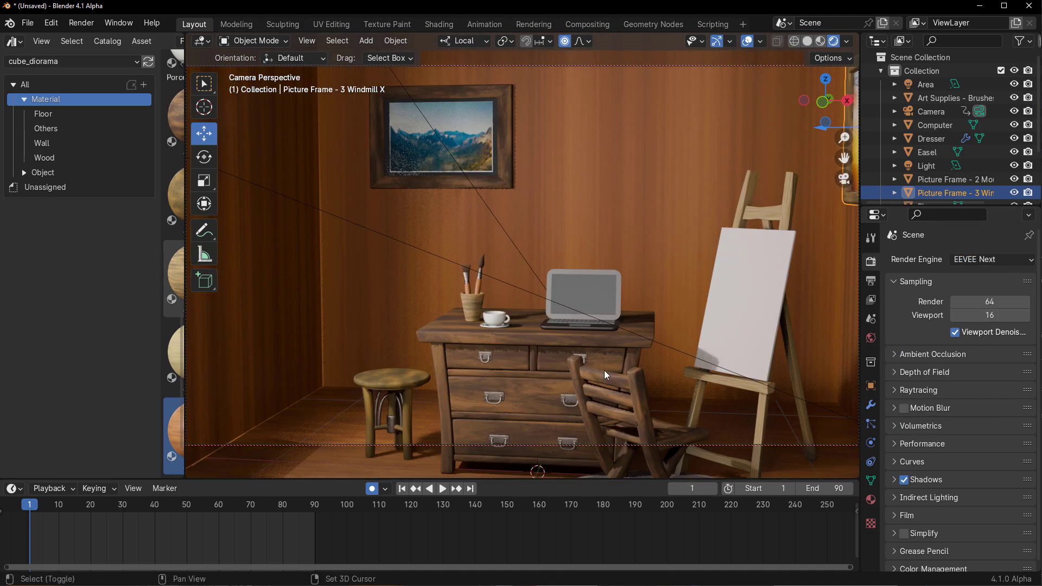
pyautogui.scroll(-3, 600, 343)
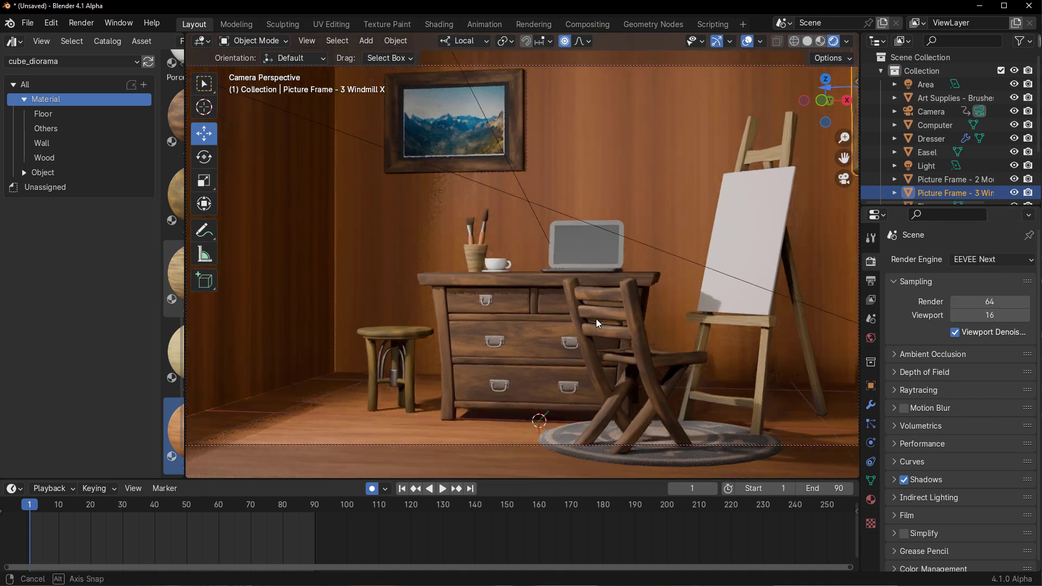
pyautogui.click(904, 407)
pyautogui.moveTo(489, 353); pyautogui.dragTo(549, 372, button='middle')
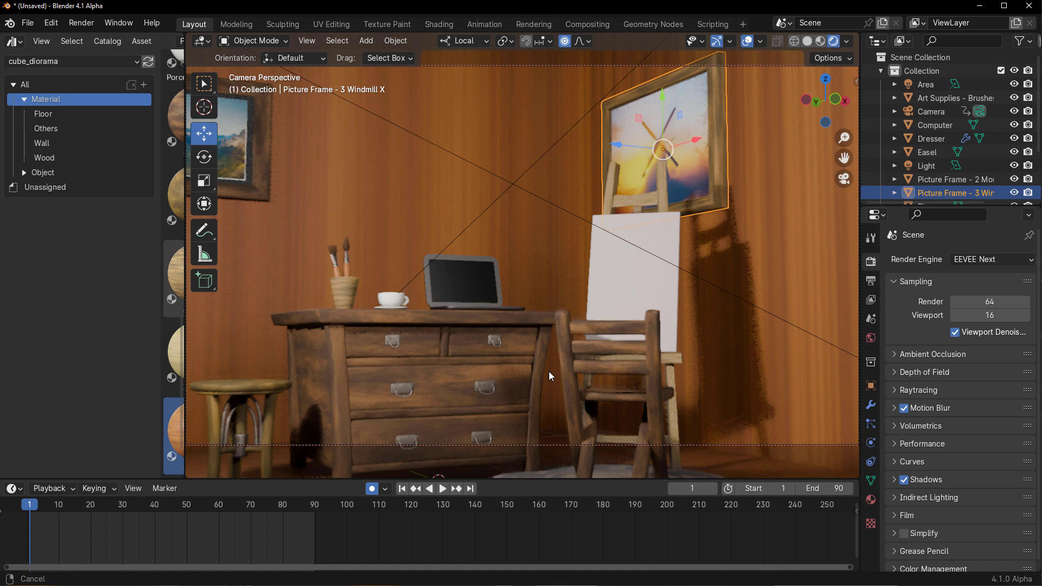
pyautogui.scroll(4, 549, 371)
pyautogui.scroll(-3, 591, 358)
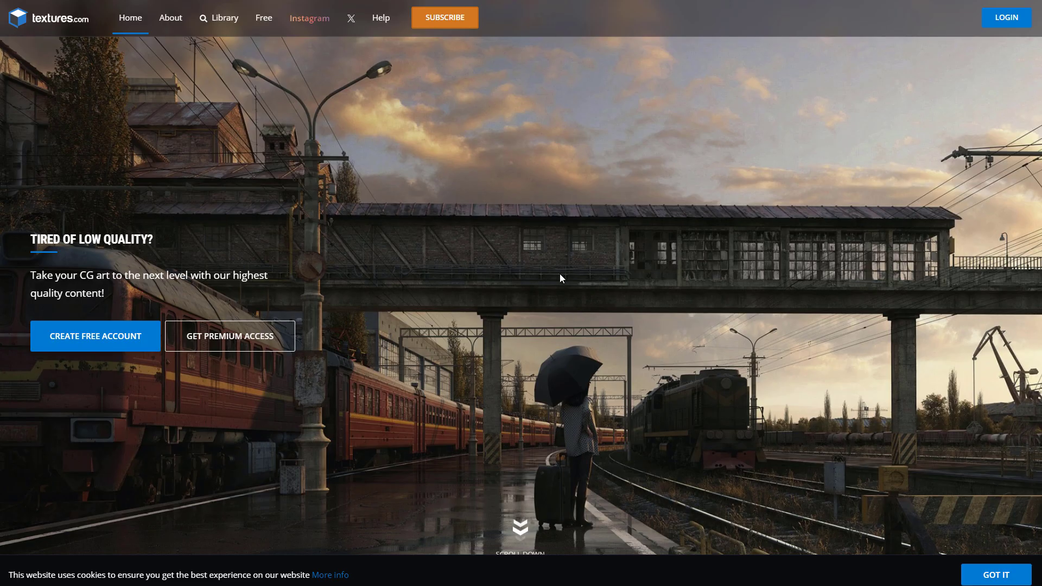
# Step: Go to textures.com's Free section and scroll through its free textures and models
pyautogui.scroll(-2, 562, 253)
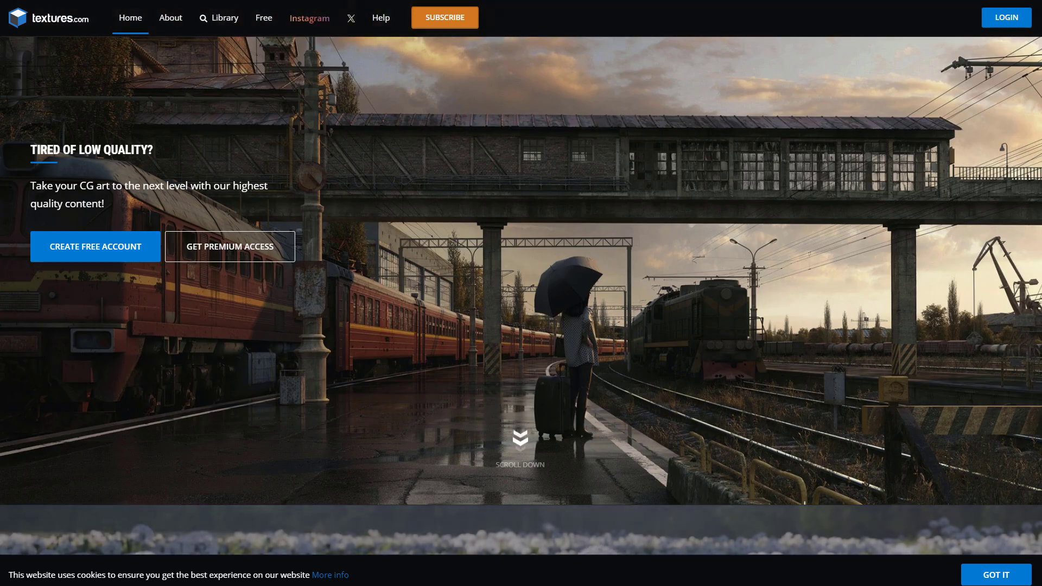
pyautogui.click(264, 17)
pyautogui.scroll(-20, 378, 403)
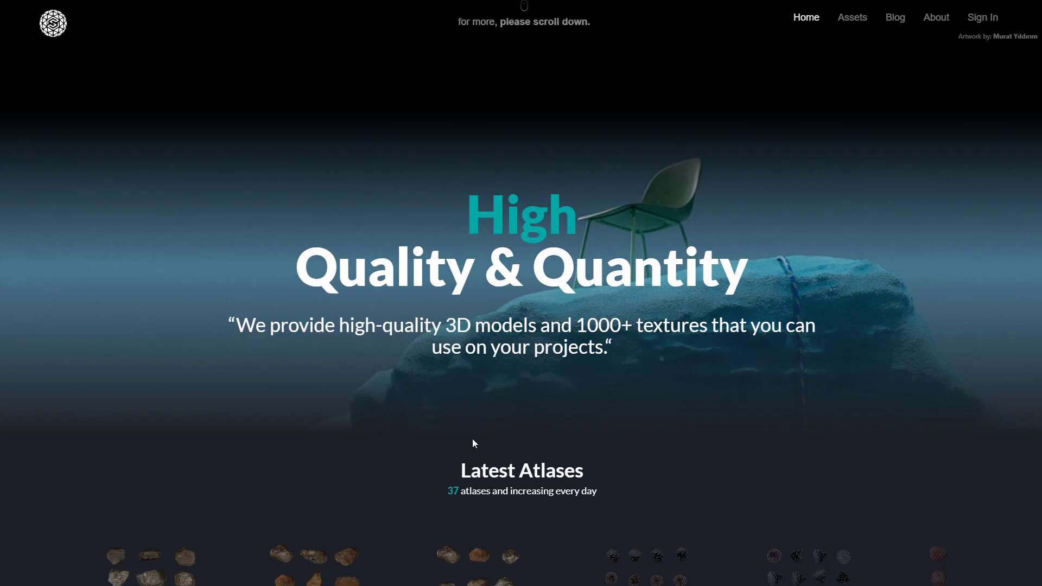
# Step: Open ShareTextures' Assets page and scroll through the newest models and Fabric textures
pyautogui.scroll(-15, 473, 438)
pyautogui.scroll(15, 472, 439)
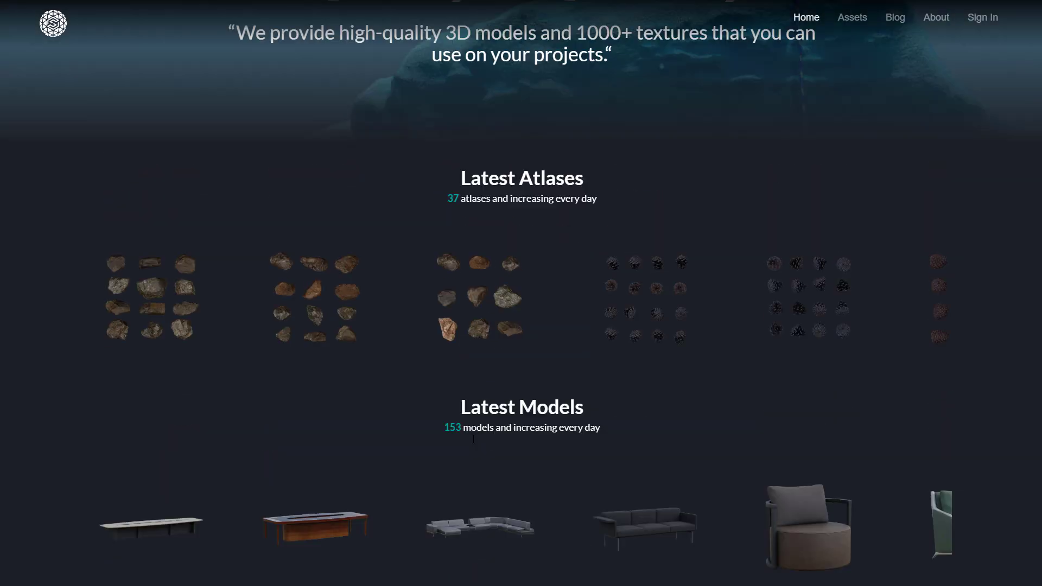
pyautogui.click(854, 18)
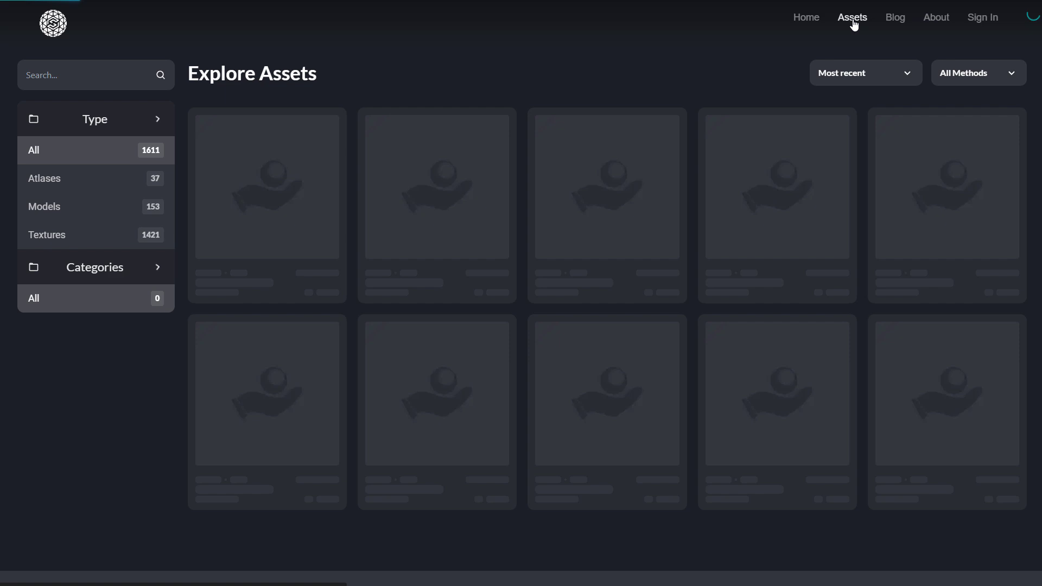
pyautogui.scroll(-8, 544, 425)
pyautogui.scroll(2, 546, 426)
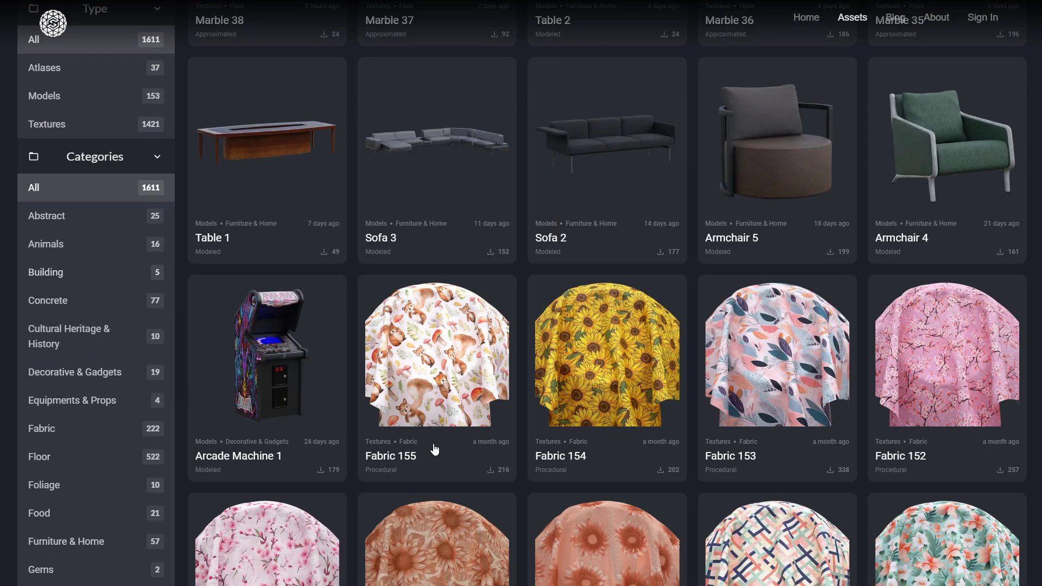
pyautogui.scroll(-15, 434, 449)
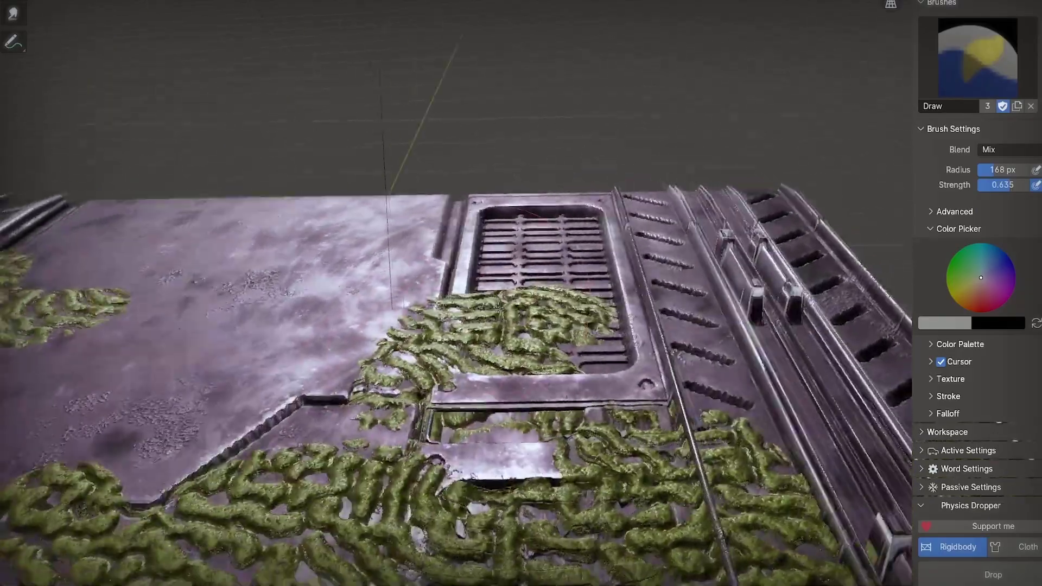
# Step: Orbit around the moss-painted sci-fi panel to bring its grille into view
pyautogui.moveTo(499, 307); pyautogui.dragTo(543, 320, button='middle')
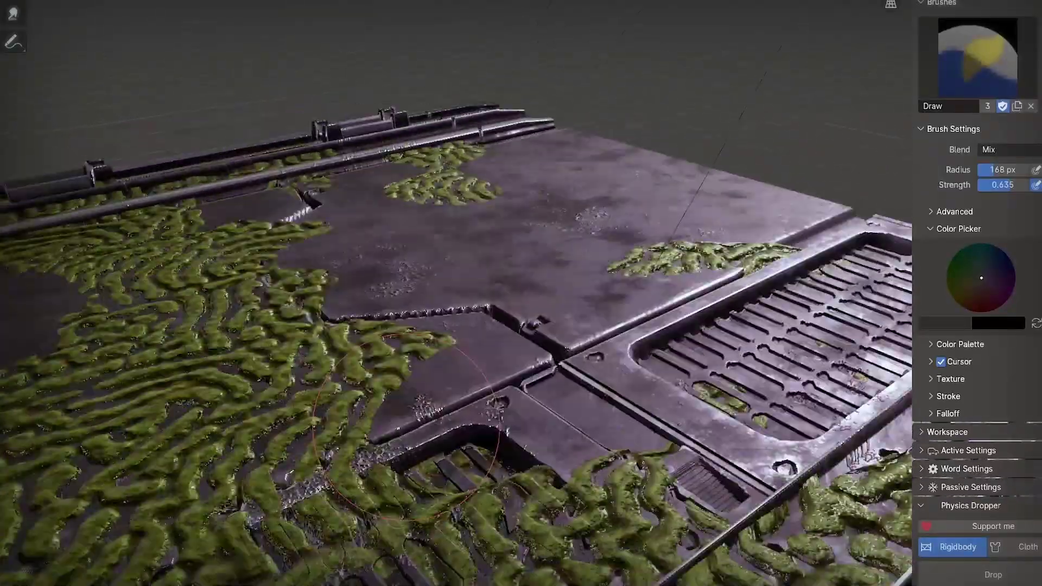
pyautogui.moveTo(406, 429); pyautogui.dragTo(598, 419, button='middle')
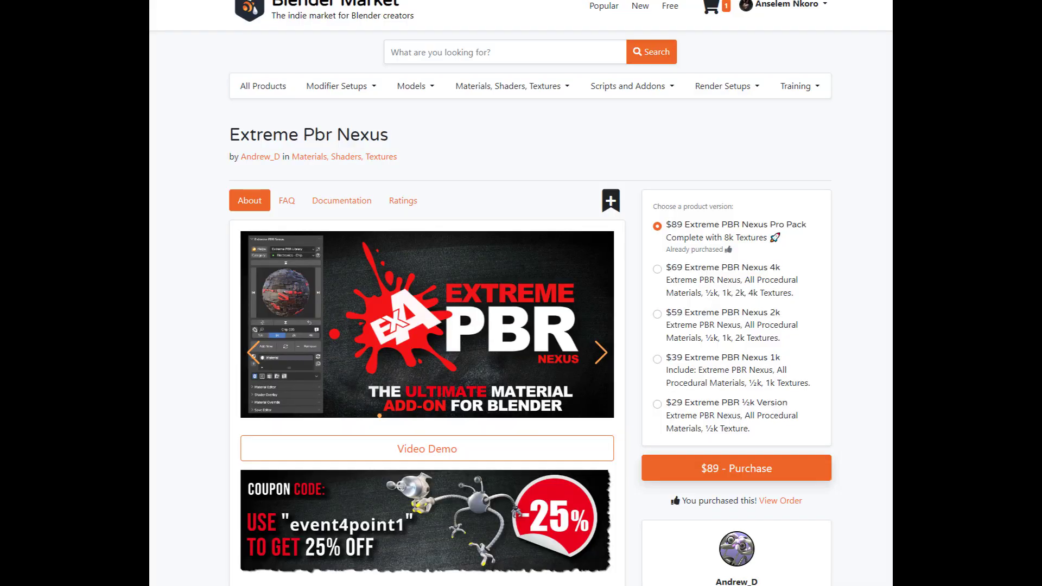
pyautogui.scroll(-4, 522, 293)
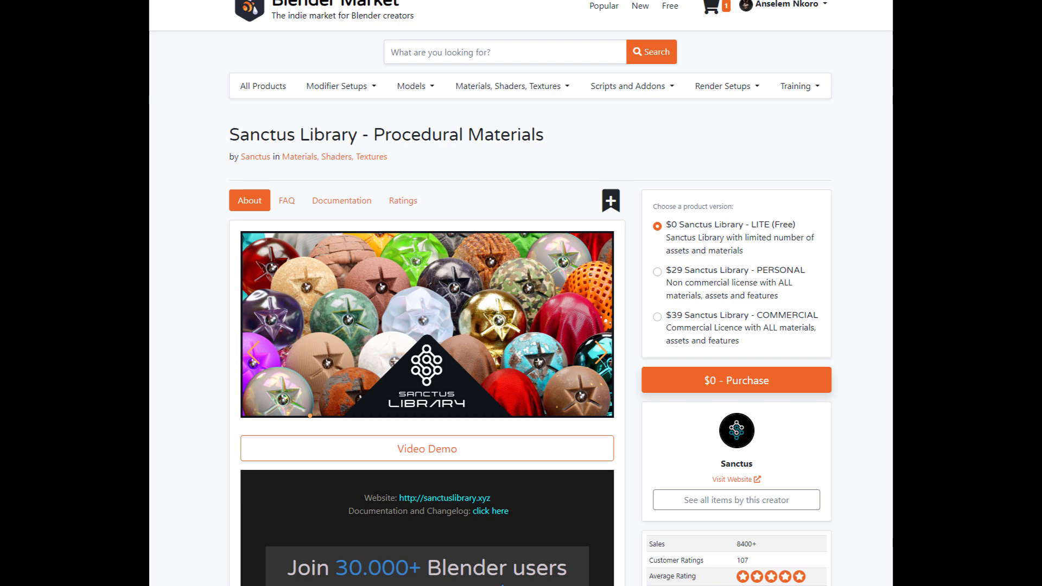
# Step: Scroll through the Sanctus Library page's EEVEE & Cycles gallery, then back up a little
pyautogui.scroll(-15, 427, 294)
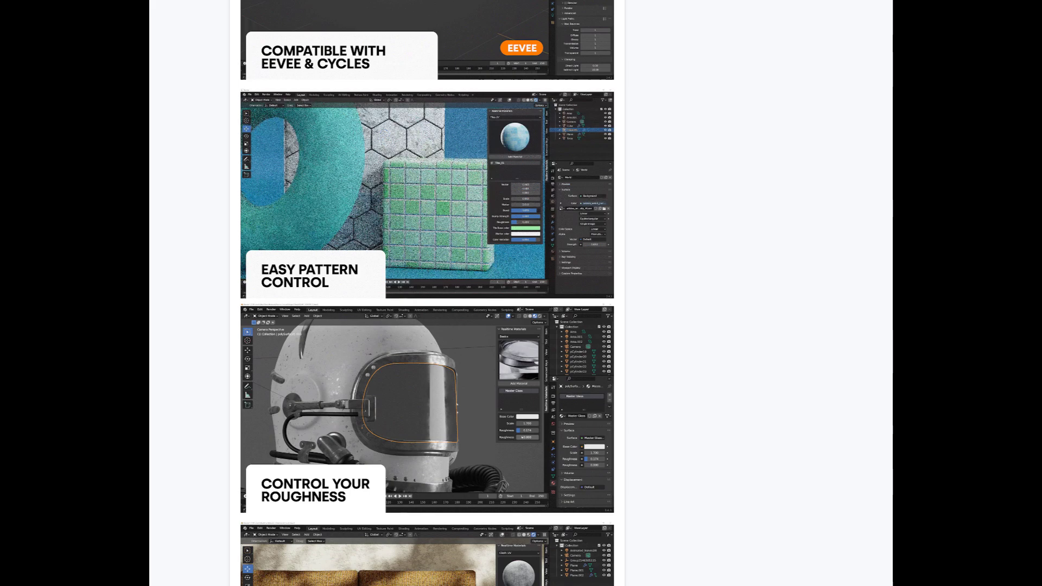
pyautogui.scroll(7, 427, 293)
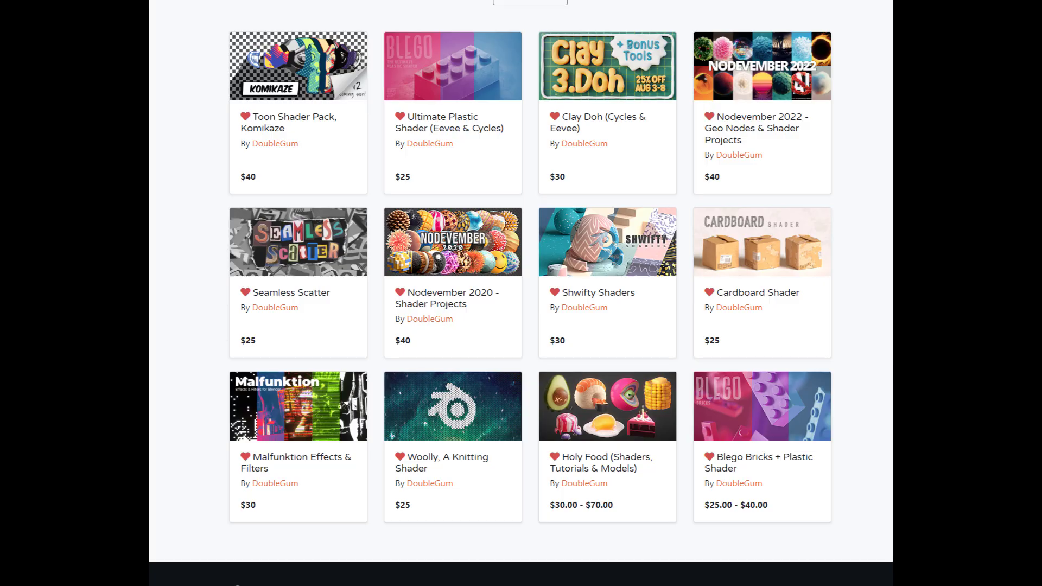
pyautogui.scroll(2, 531, 293)
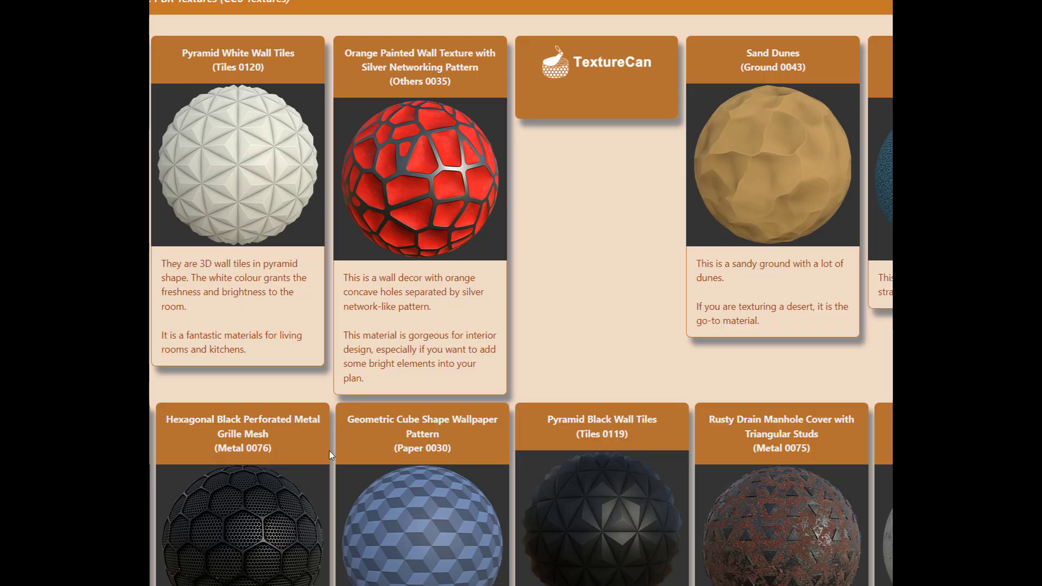
# Step: Open the Pyramid Black Wall Tiles (Tiles 0119) page from the TextureCan gallery
pyautogui.scroll(-10, 330, 455)
pyautogui.scroll(8, 330, 453)
pyautogui.scroll(2, 412, 454)
pyautogui.click(610, 507)
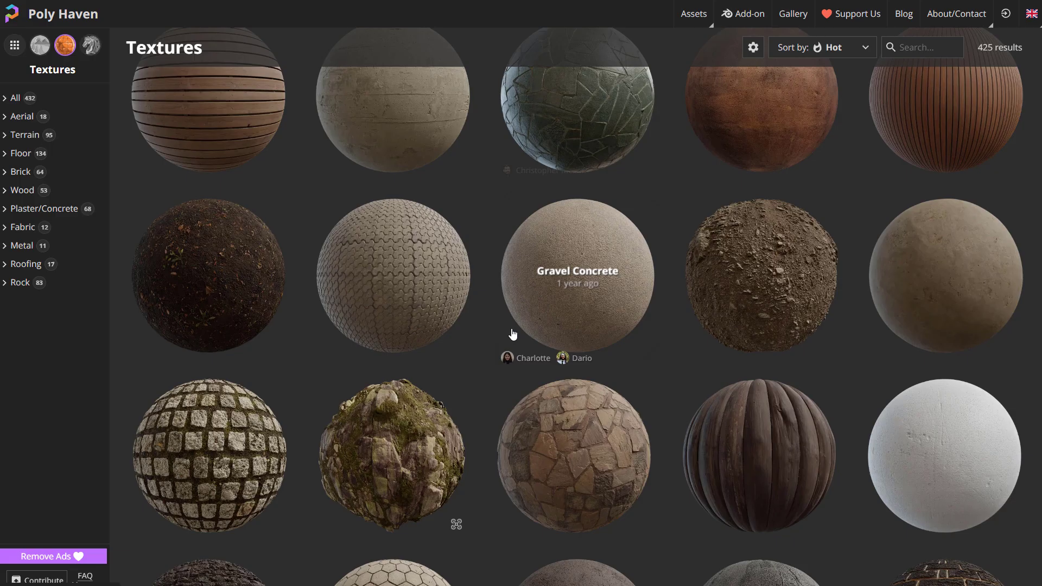
pyautogui.scroll(-3, 512, 332)
# Step: Download Poly Haven's Aerial Rocks 02 texture at 4K in Blend format
pyautogui.click(398, 279)
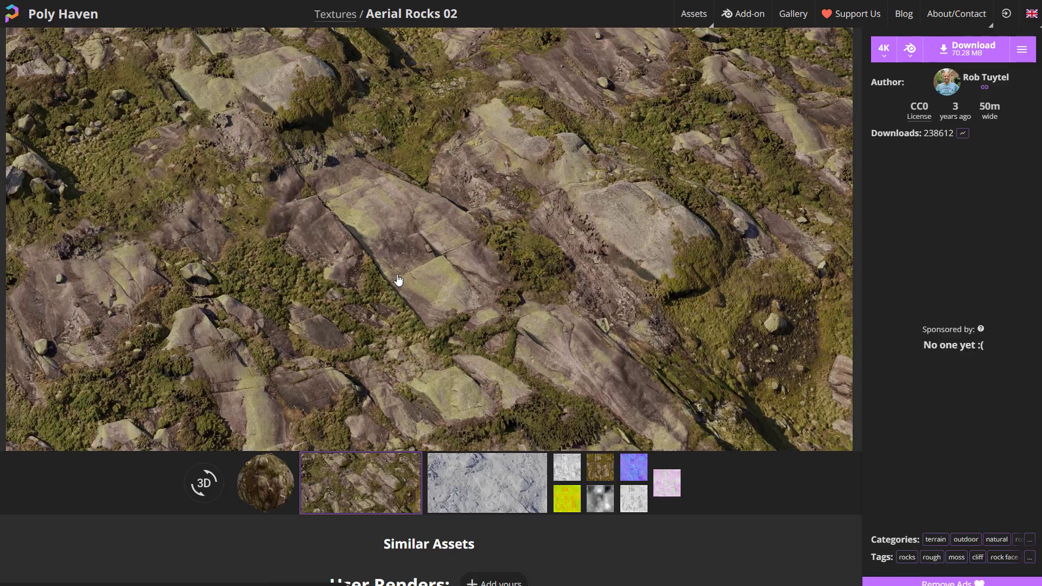
pyautogui.moveTo(911, 53)
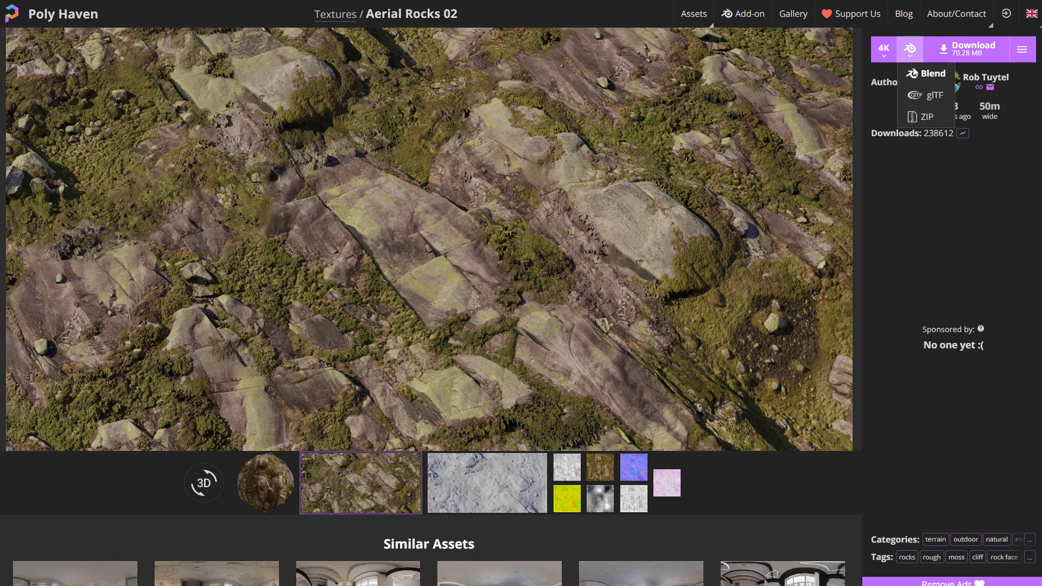
pyautogui.click(927, 80)
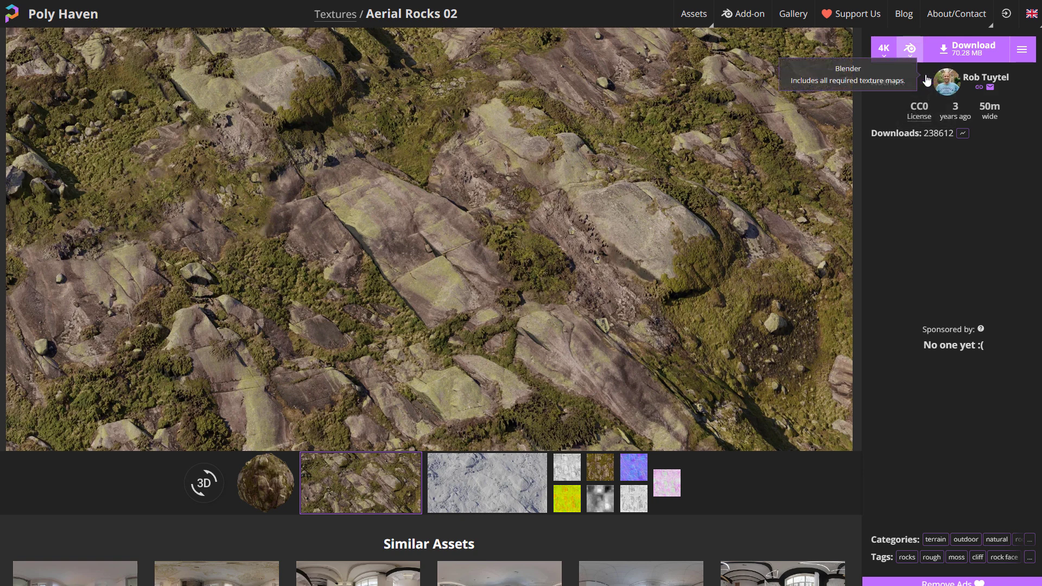
pyautogui.click(989, 54)
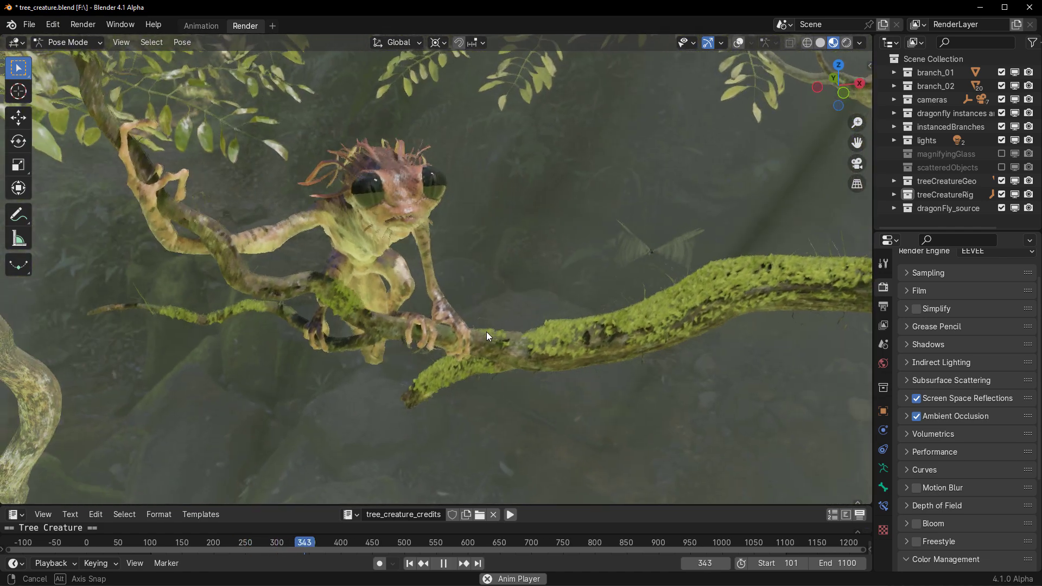
# Step: Orbit the viewport around the animated tree creature on its vine-wrapped mossy branch
pyautogui.moveTo(461, 333); pyautogui.dragTo(438, 208, button='middle')
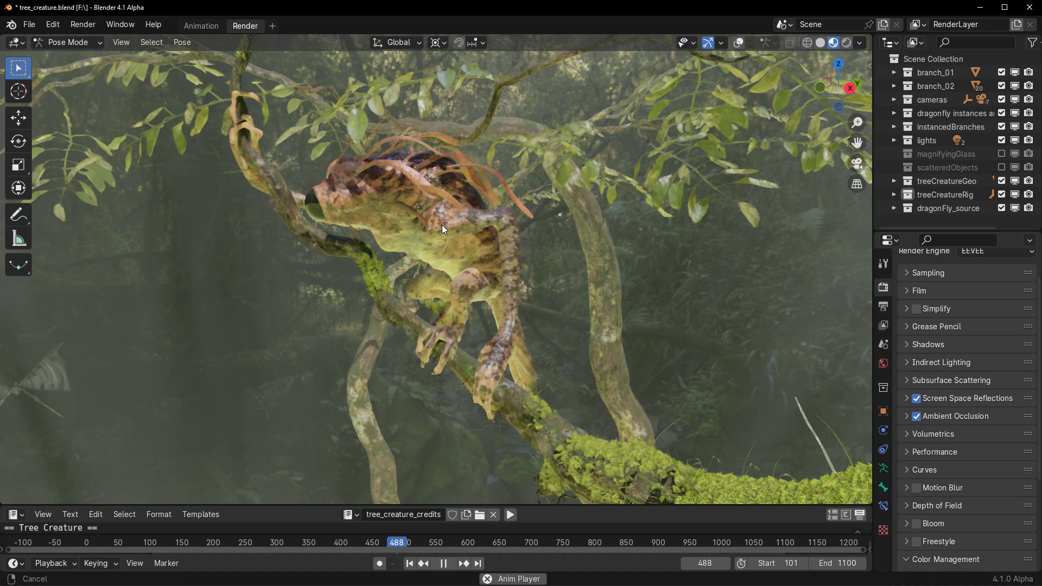